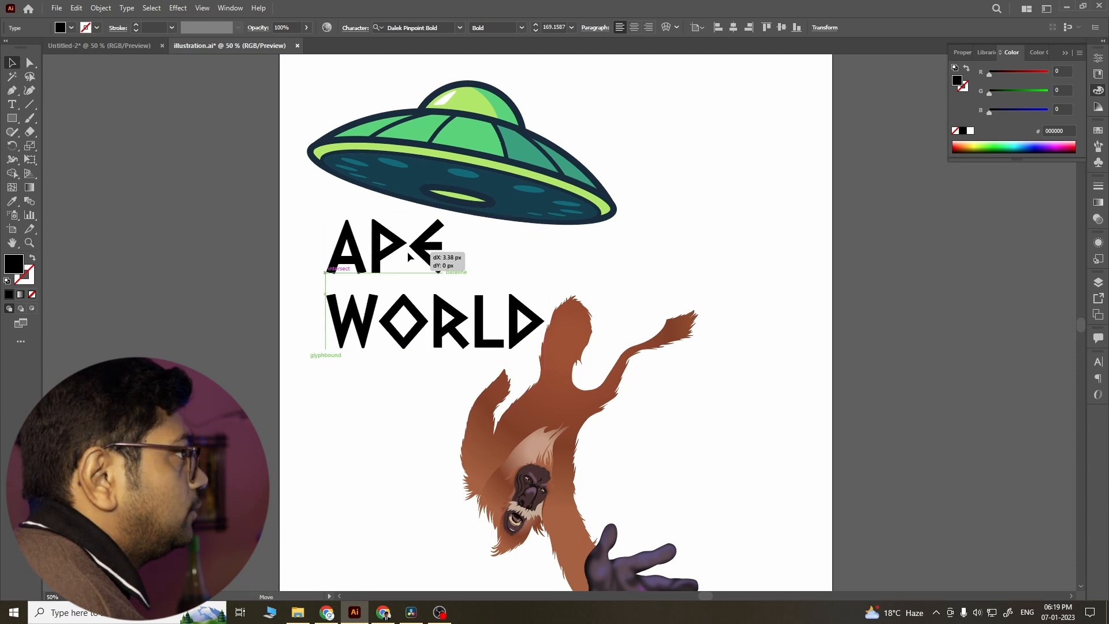
Step: Add a new stroke to the APE WORLD text's appearance, trying yellow and settling on a brown swatch
{"action": "left_click", "coordinate": [1098, 244]}
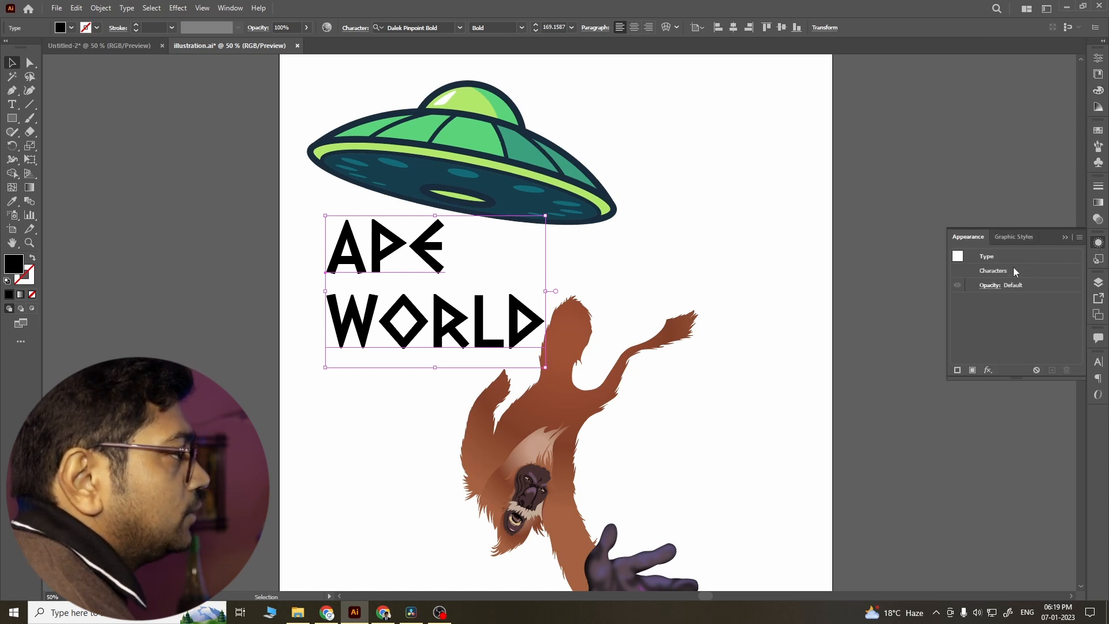
{"action": "left_click", "coordinate": [957, 370]}
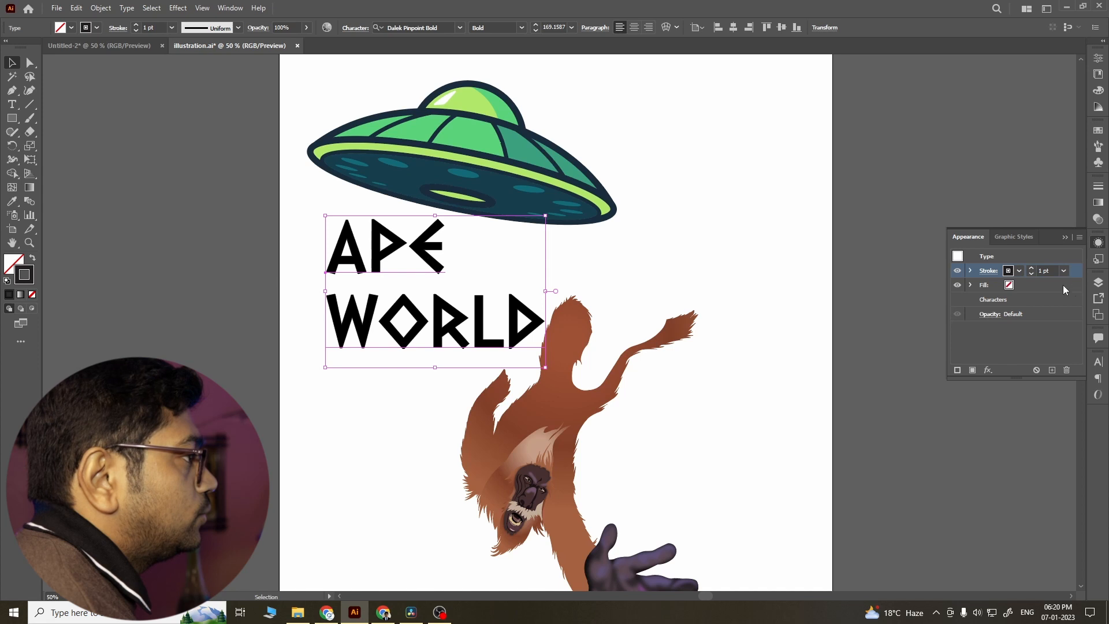
{"action": "left_click", "coordinate": [1019, 272]}
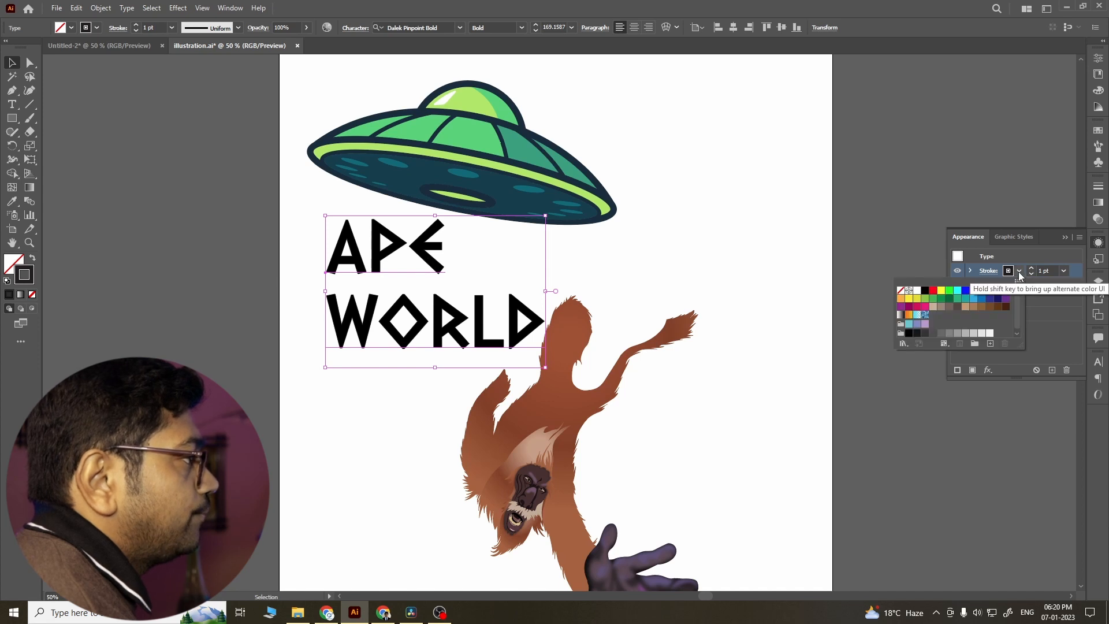
{"action": "left_click", "coordinate": [941, 291]}
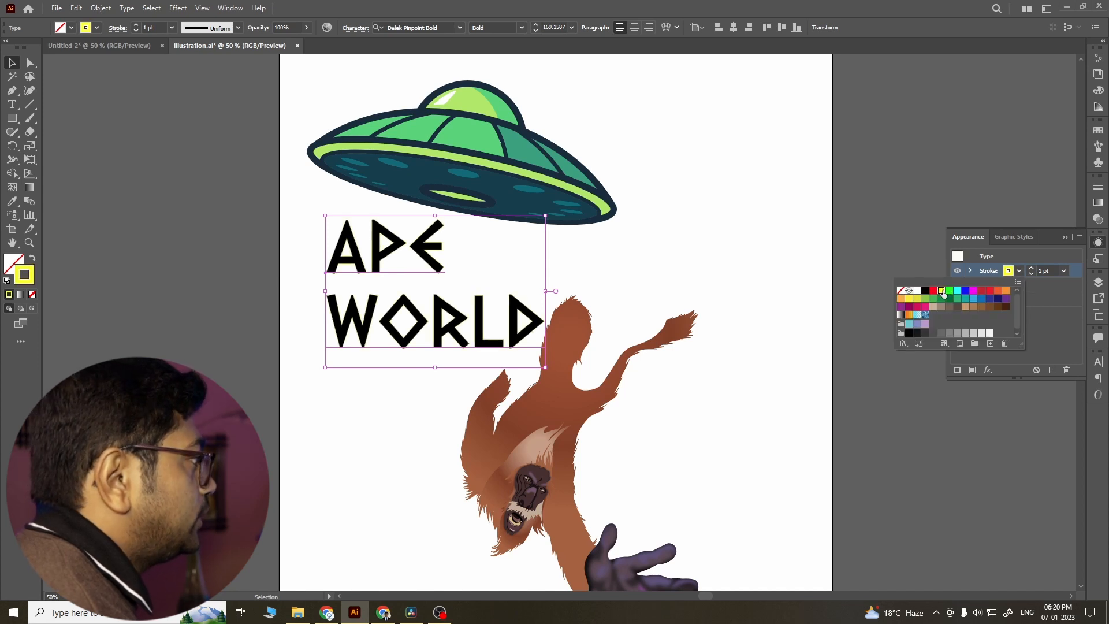
{"action": "left_click", "coordinate": [980, 309]}
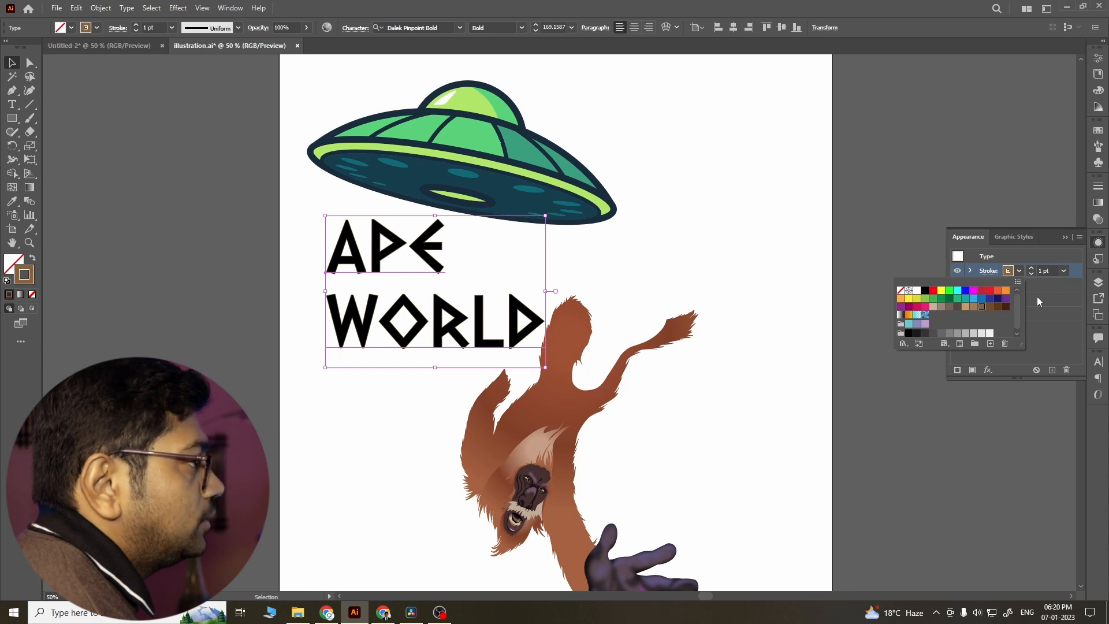
Step: Try red, tan, orange and beige fills on the APE WORLD text, and settle on the grey-brown swatch
{"action": "left_click", "coordinate": [1011, 287]}
{"action": "left_click", "coordinate": [1019, 285]}
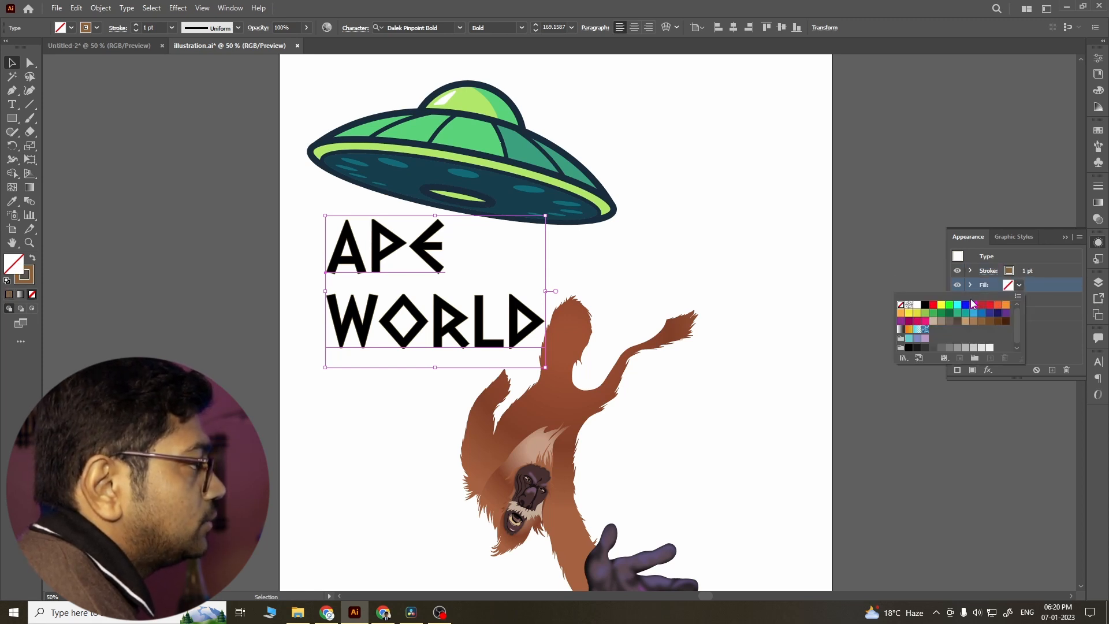
{"action": "left_click", "coordinate": [933, 305]}
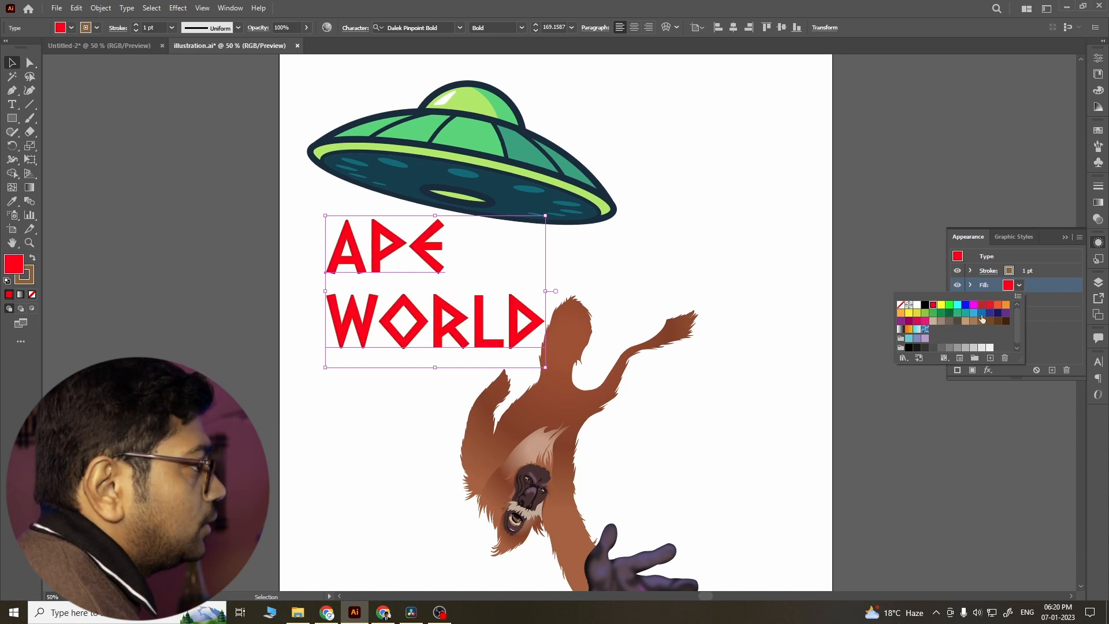
{"action": "left_click", "coordinate": [966, 321]}
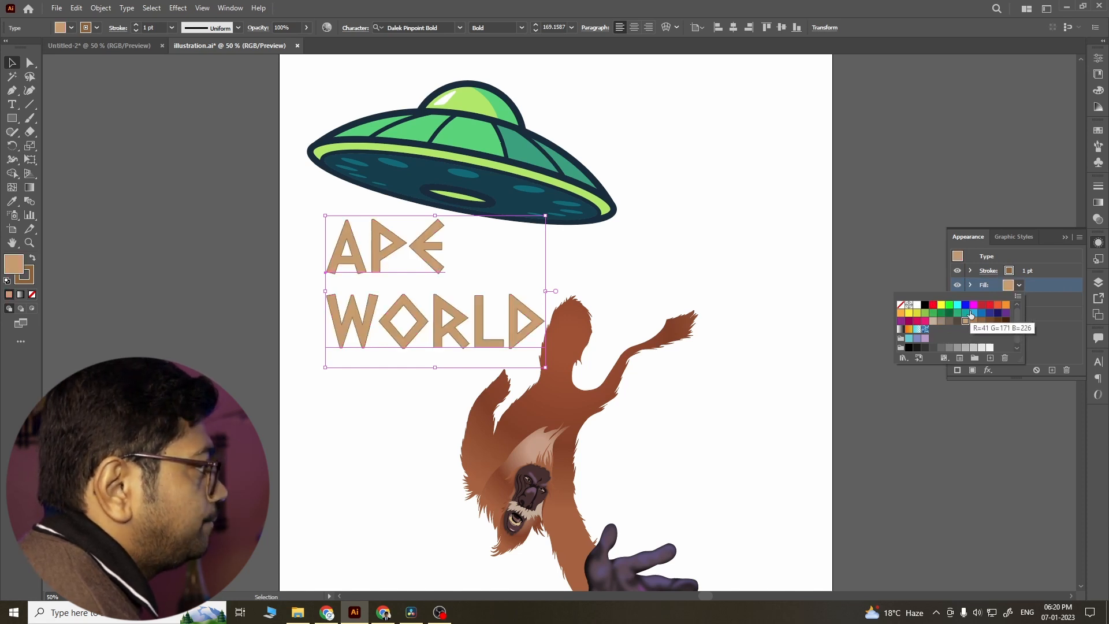
{"action": "left_click", "coordinate": [1006, 305]}
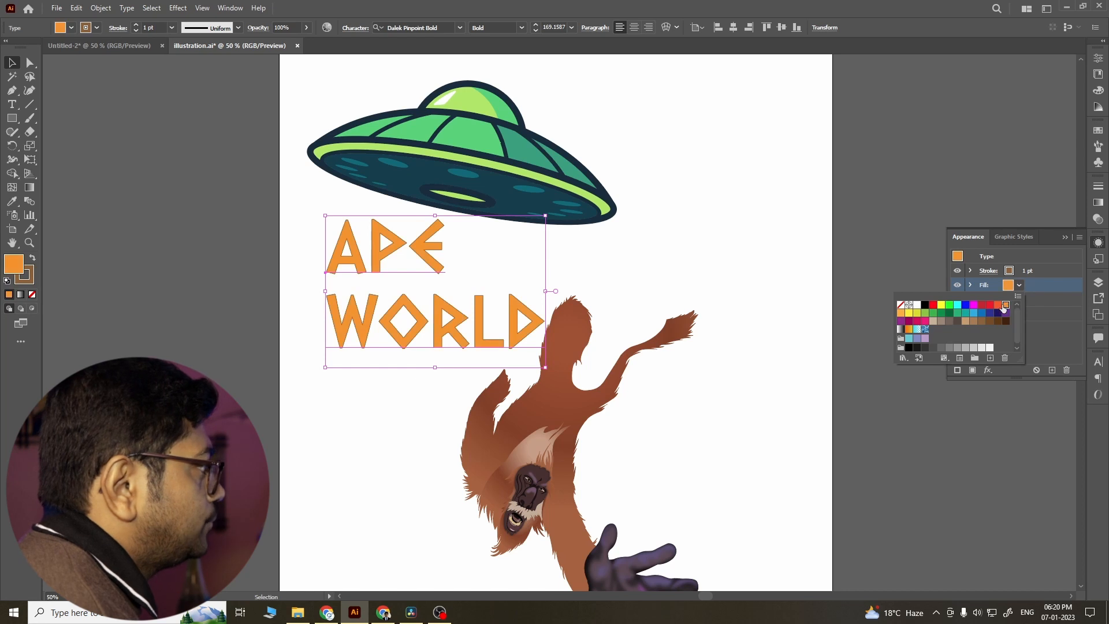
{"action": "left_click", "coordinate": [935, 321]}
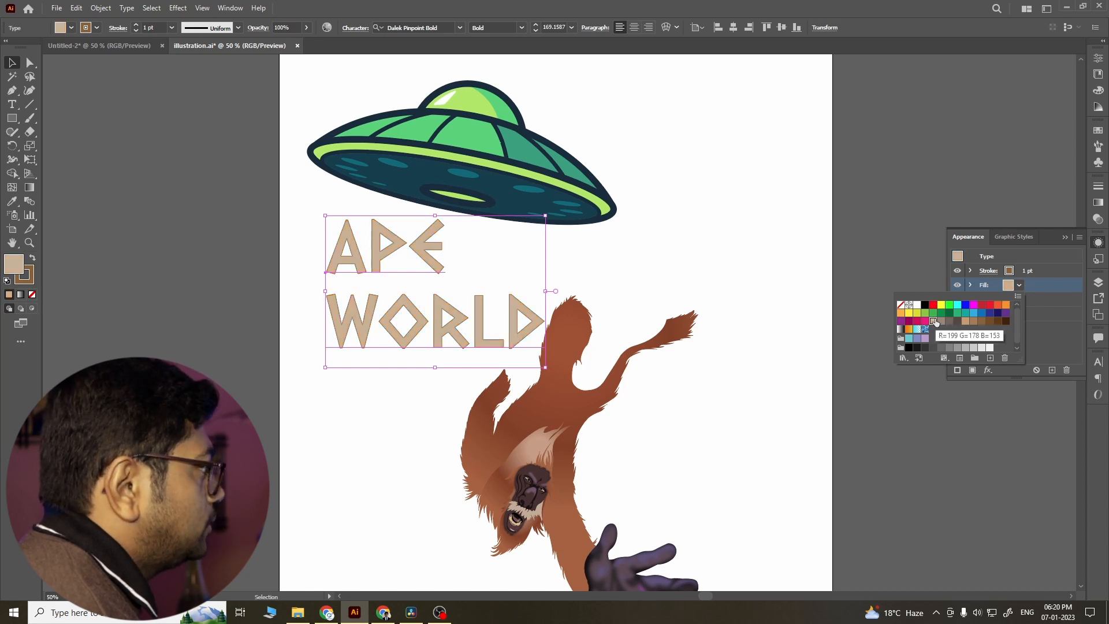
{"action": "left_click", "coordinate": [941, 321]}
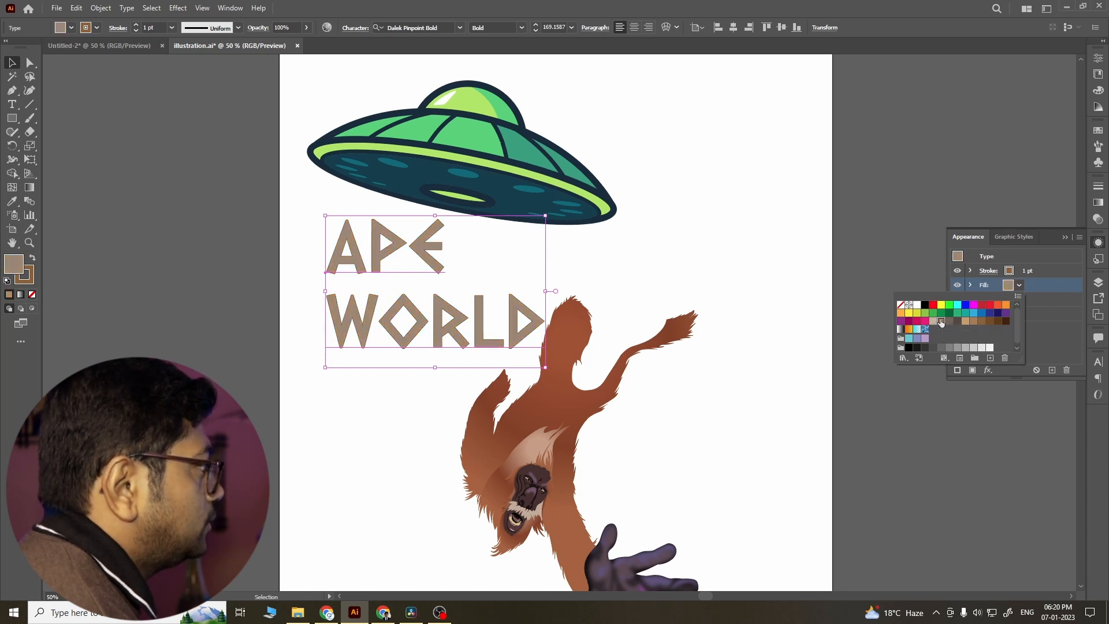
{"action": "left_click", "coordinate": [804, 242]}
Step: Recolor the text's stroke black and set its weight to 3 pt after trying 4 pt
{"action": "left_click", "coordinate": [1008, 274]}
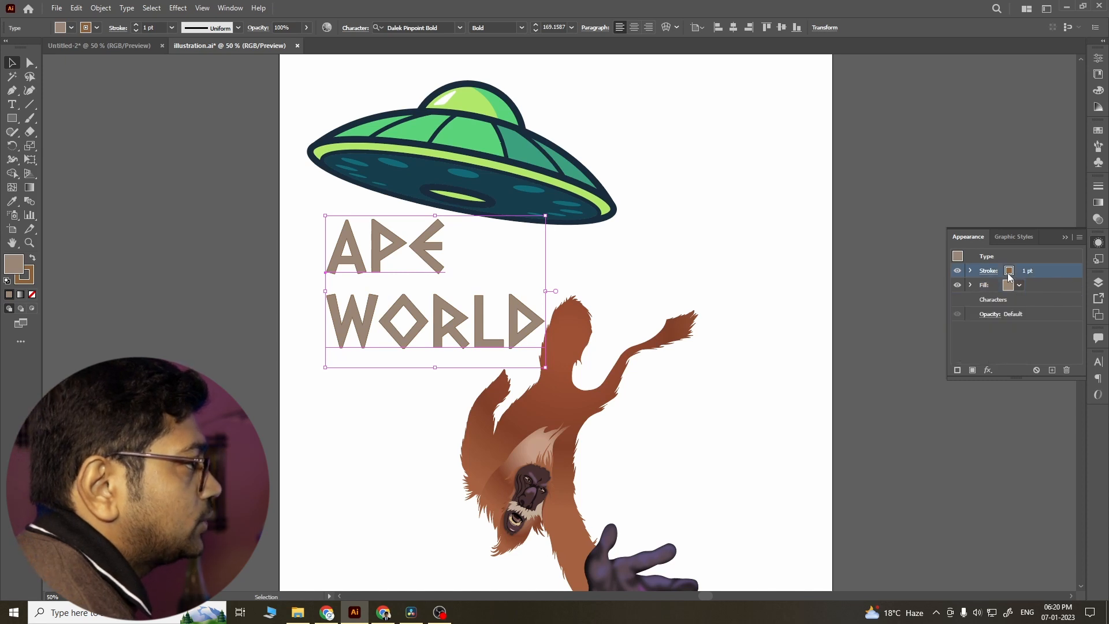
{"action": "left_click", "coordinate": [1020, 270]}
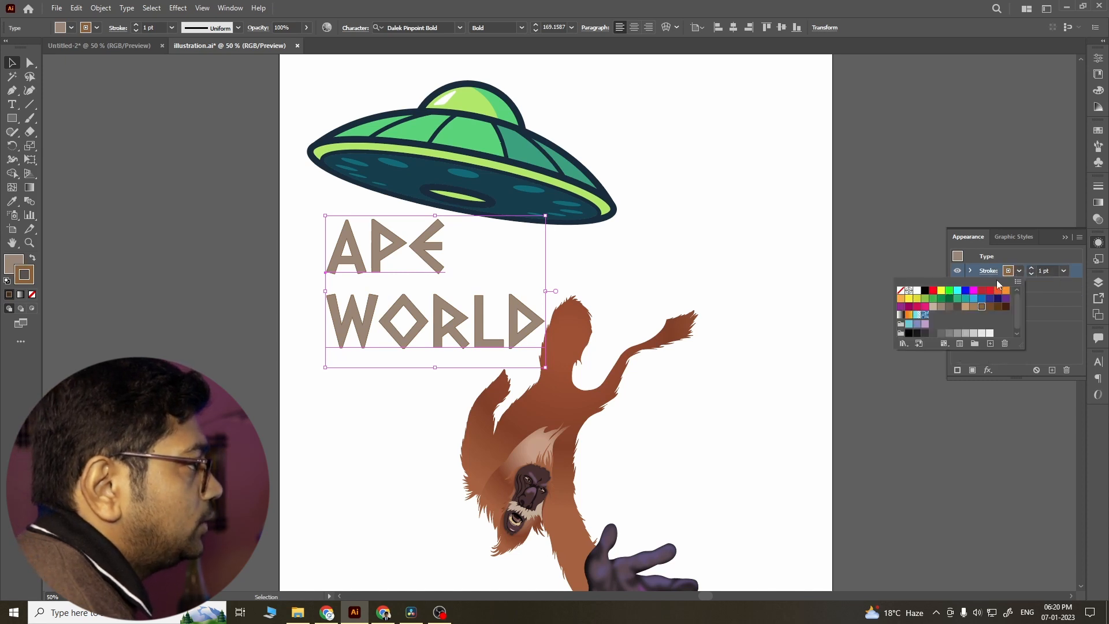
{"action": "left_click", "coordinate": [925, 290]}
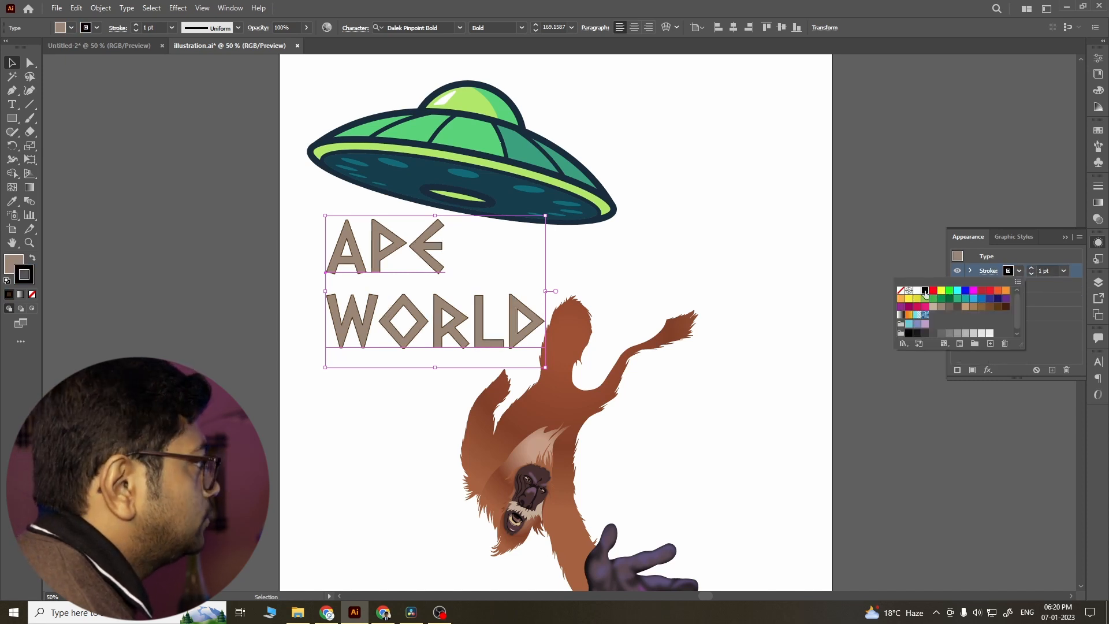
{"action": "left_click", "coordinate": [1063, 271]}
{"action": "left_click", "coordinate": [1063, 272]}
{"action": "left_click", "coordinate": [1077, 369]}
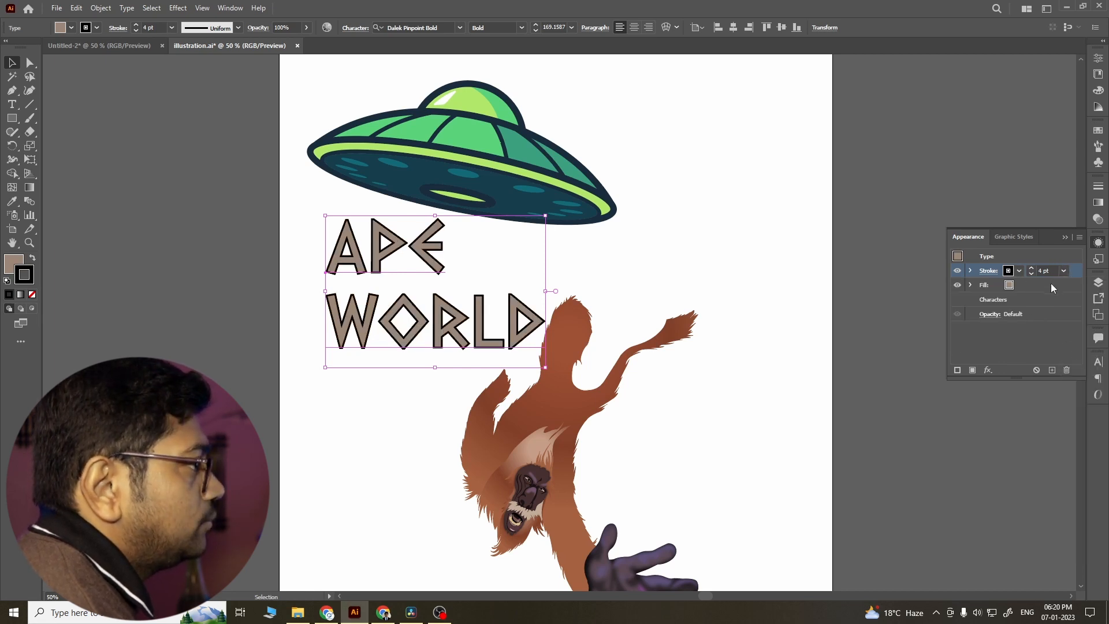
{"action": "left_click", "coordinate": [1066, 272]}
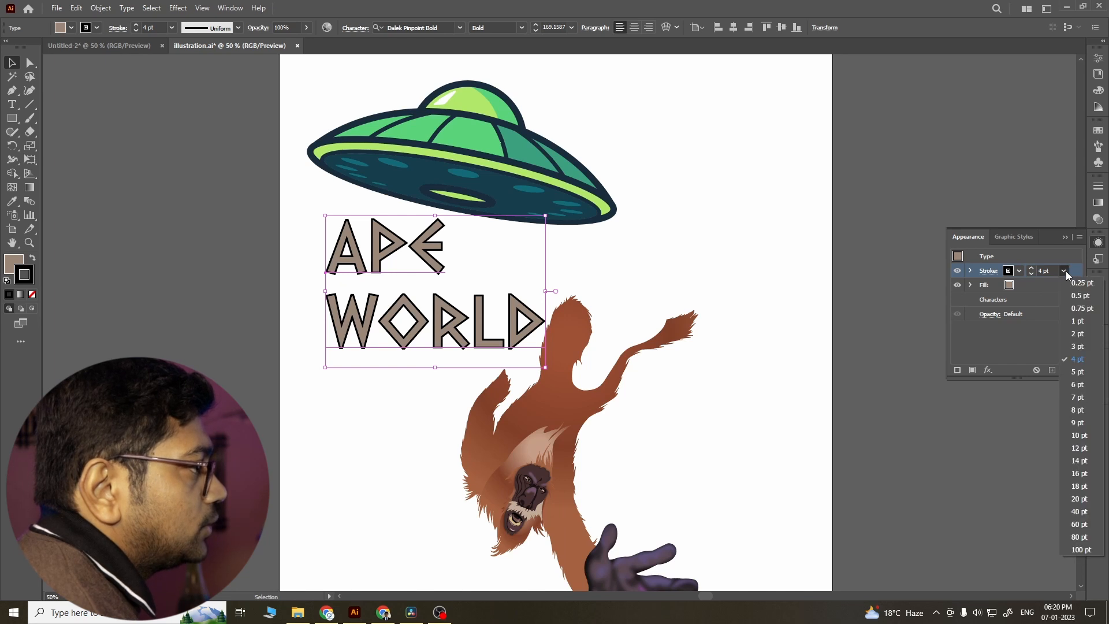
{"action": "left_click", "coordinate": [1076, 347]}
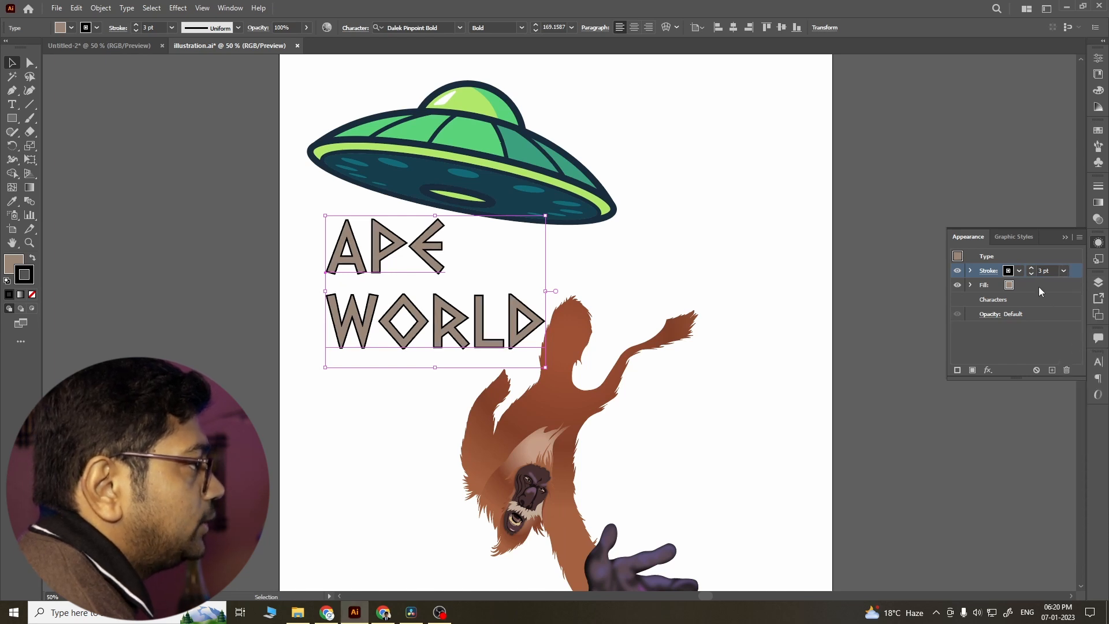
Step: Examine the detailed stroke options available for the text, both from its appearance entry and in the standalone stroke settings
{"action": "left_click", "coordinate": [989, 270]}
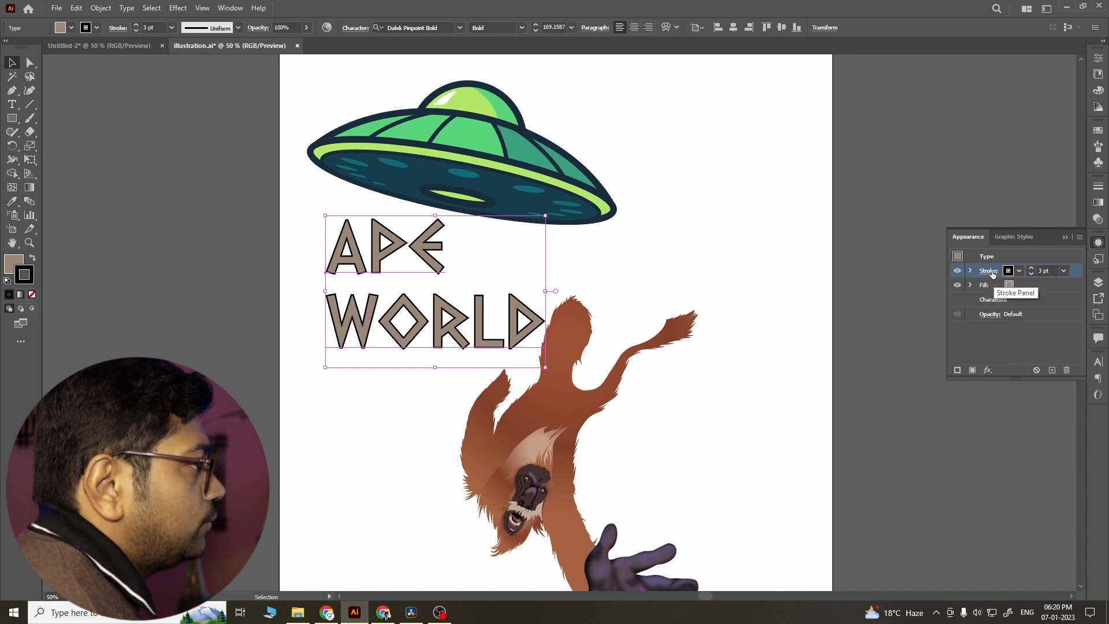
{"action": "left_click", "coordinate": [993, 274]}
{"action": "left_click", "coordinate": [992, 274]}
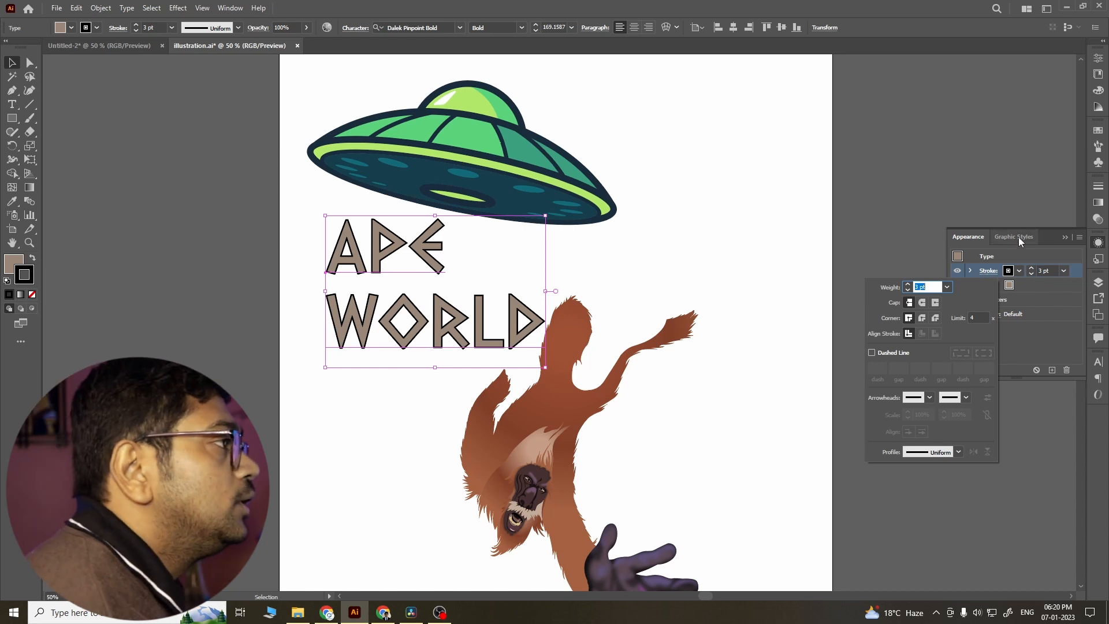
{"action": "left_click", "coordinate": [1101, 189]}
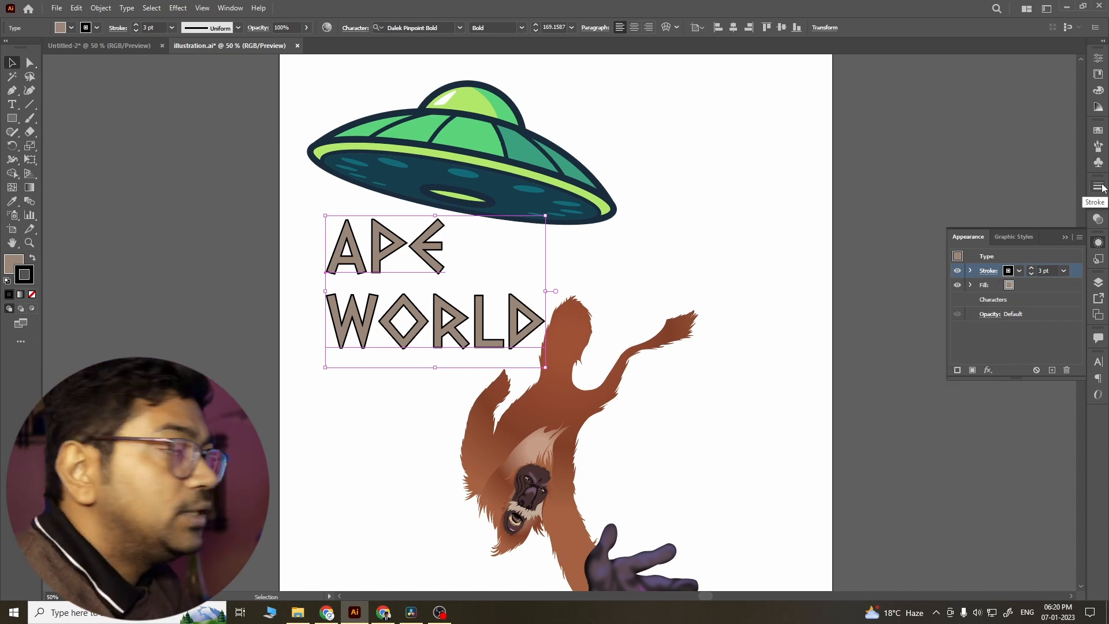
{"action": "left_click", "coordinate": [1102, 188]}
{"action": "left_click", "coordinate": [1101, 188]}
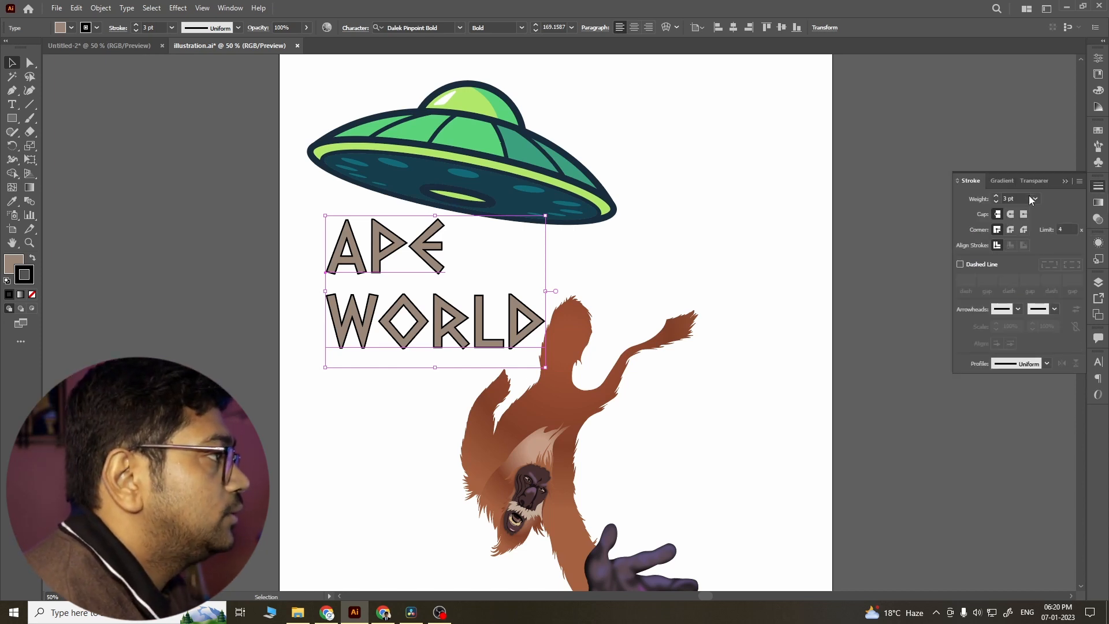
{"action": "left_click", "coordinate": [1065, 181]}
{"action": "left_click", "coordinate": [1099, 242]}
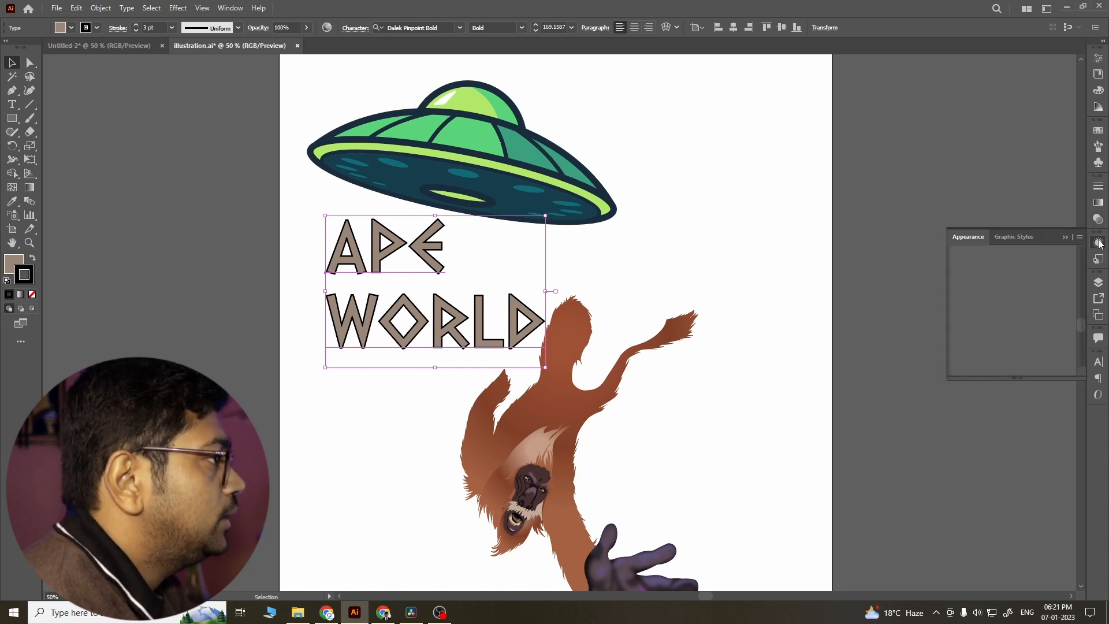
Step: Give the text's stroke a round cap and a dashed line with 12 pt dashes
{"action": "left_click", "coordinate": [989, 271]}
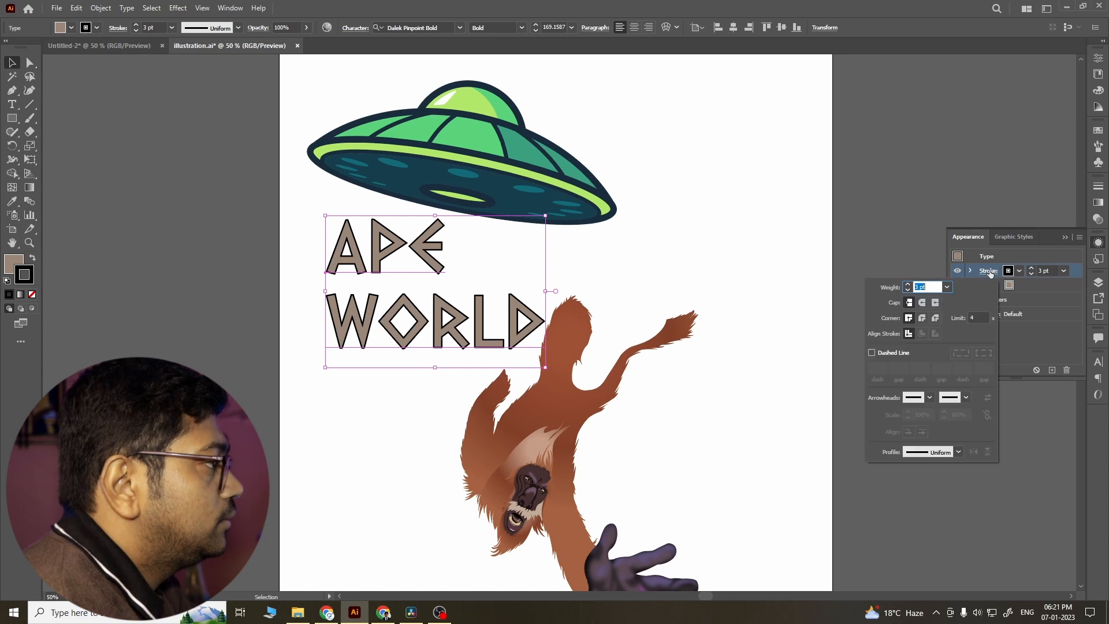
{"action": "left_click", "coordinate": [881, 354]}
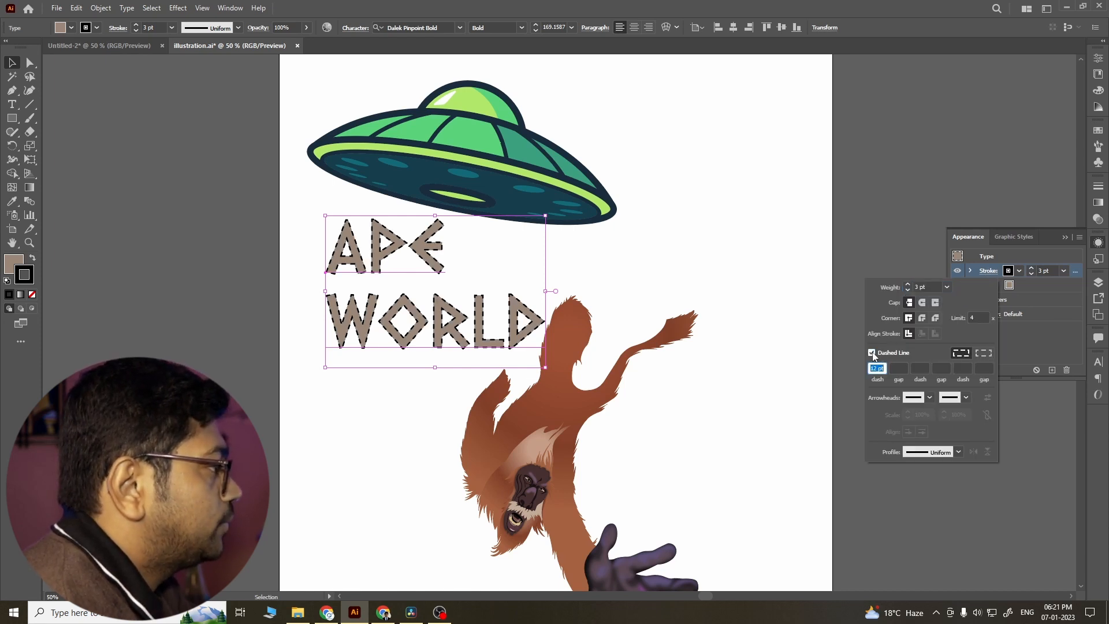
{"action": "left_click", "coordinate": [873, 353]}
{"action": "left_click", "coordinate": [922, 304]}
{"action": "left_click", "coordinate": [872, 353]}
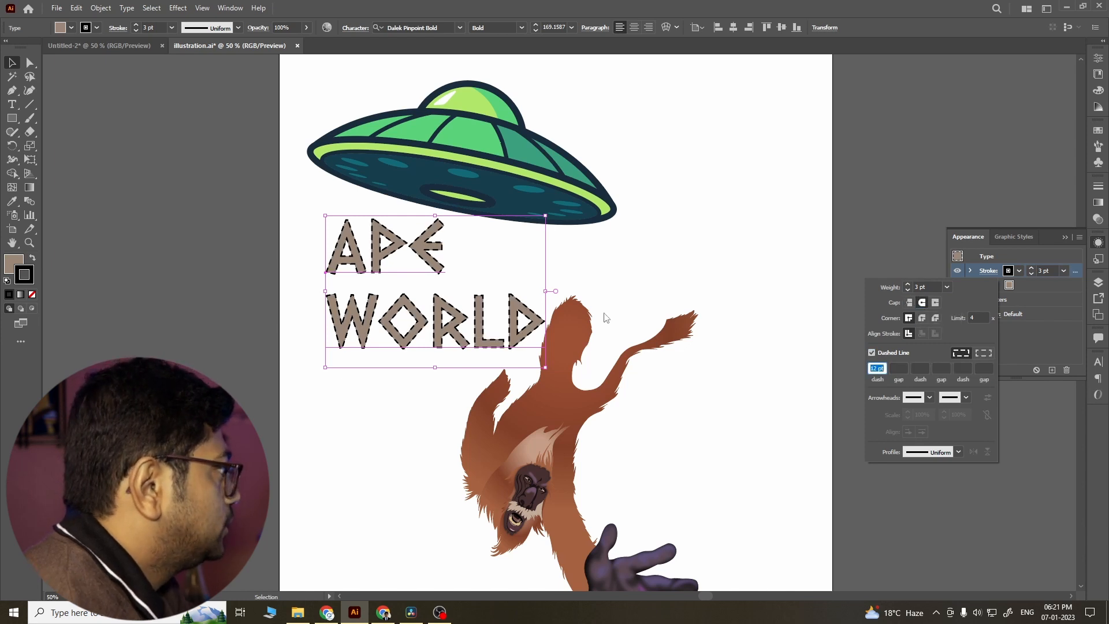
Step: Try the Arrow 1 start arrowhead and the lens-shaped width profile on the text's dashed stroke
{"action": "left_click", "coordinate": [929, 398]}
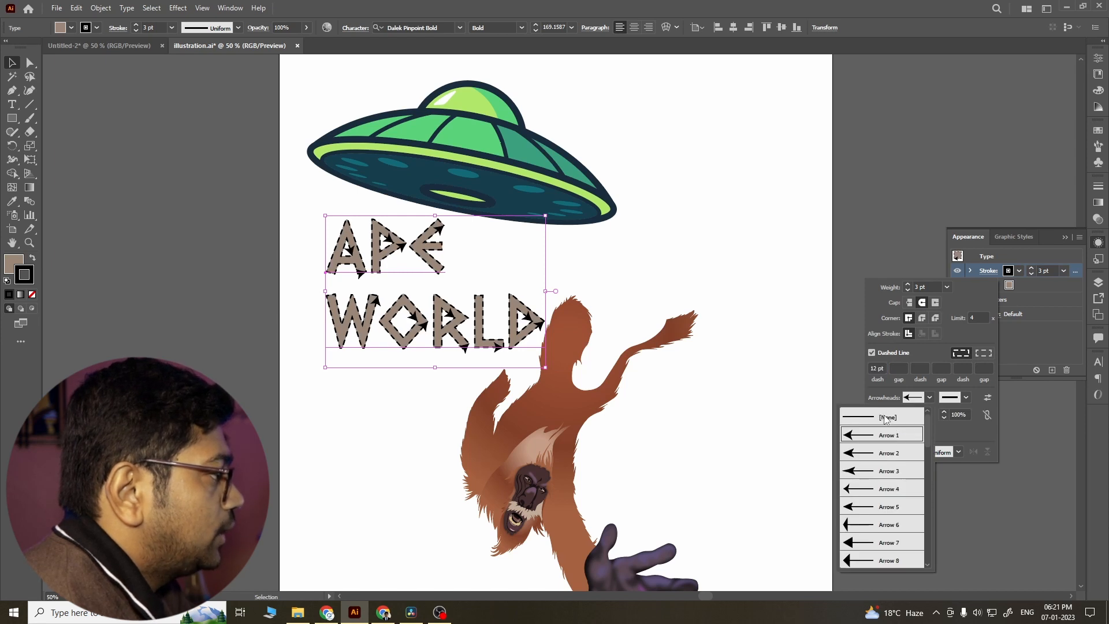
{"action": "left_click", "coordinate": [886, 418]}
{"action": "left_click", "coordinate": [959, 451]}
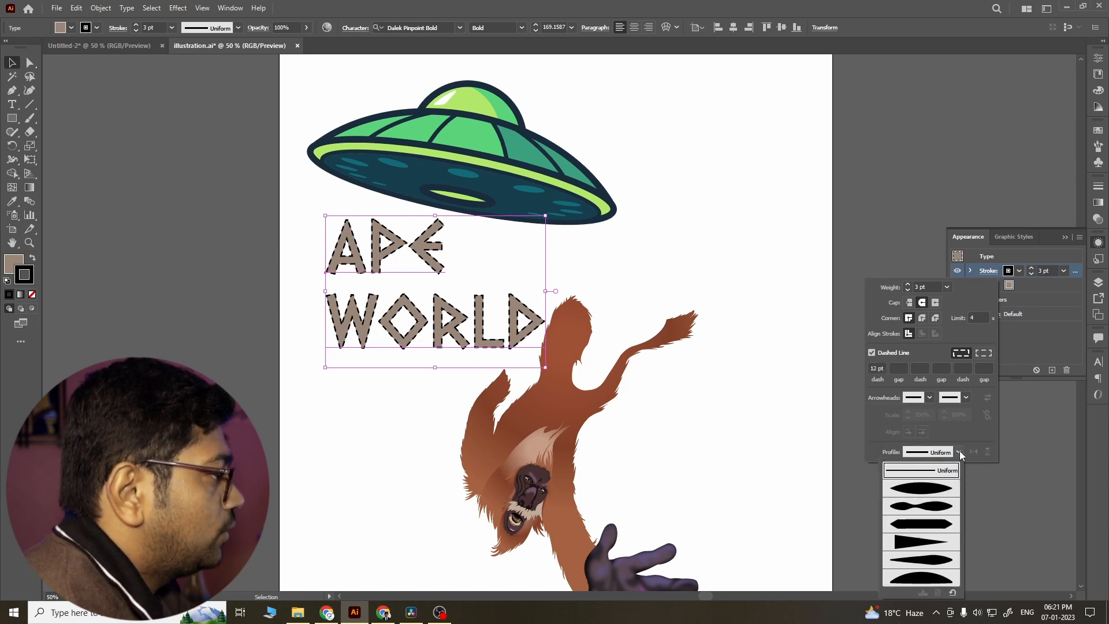
{"action": "left_click", "coordinate": [929, 490]}
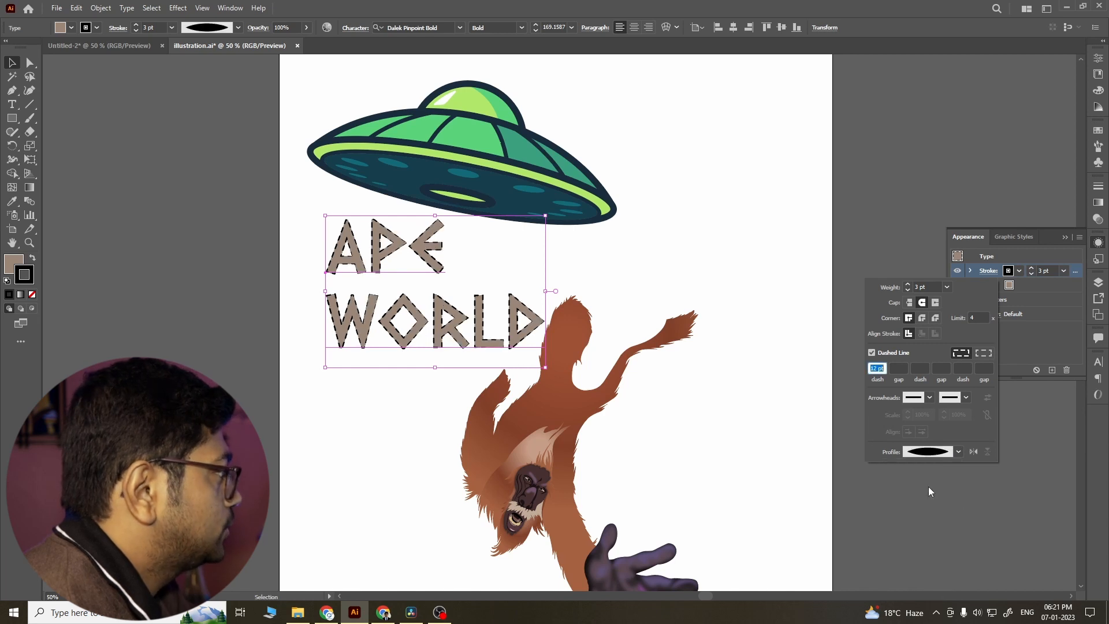
Step: Turn off the dashed line and apply the double-bulge width profile to the text's stroke
{"action": "left_click", "coordinate": [871, 352]}
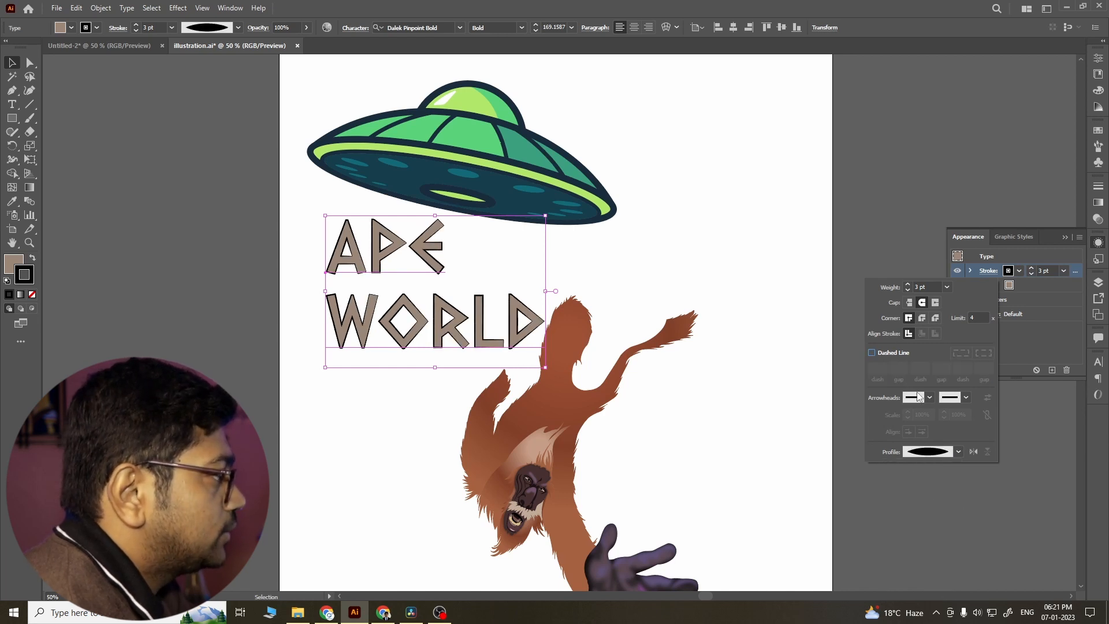
{"action": "left_click", "coordinate": [958, 451]}
{"action": "left_click", "coordinate": [928, 503]}
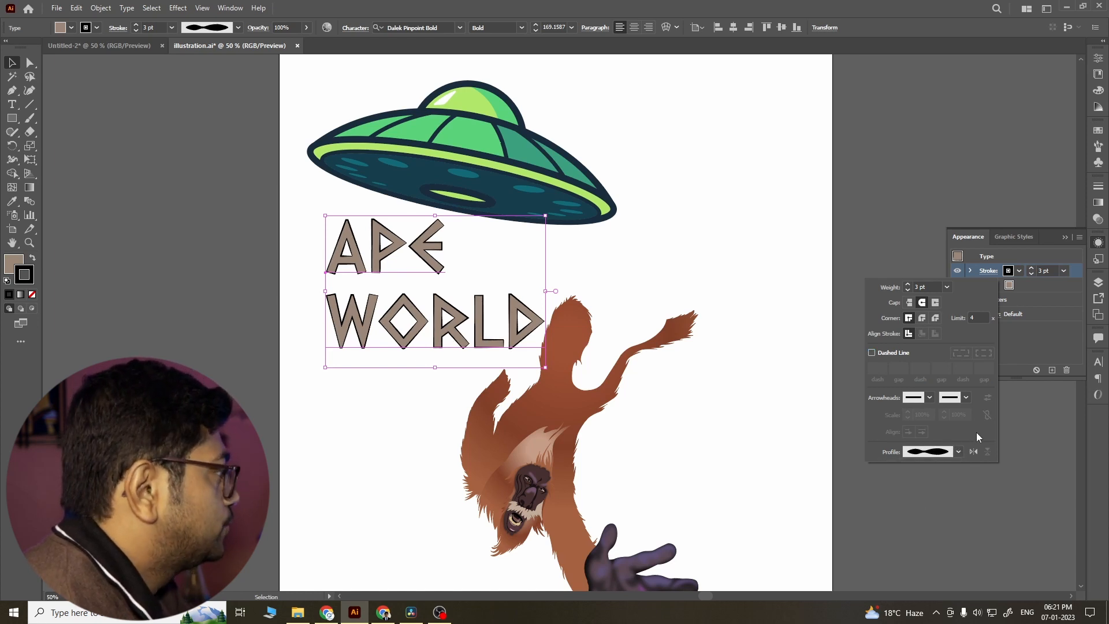
{"action": "left_click", "coordinate": [1034, 346]}
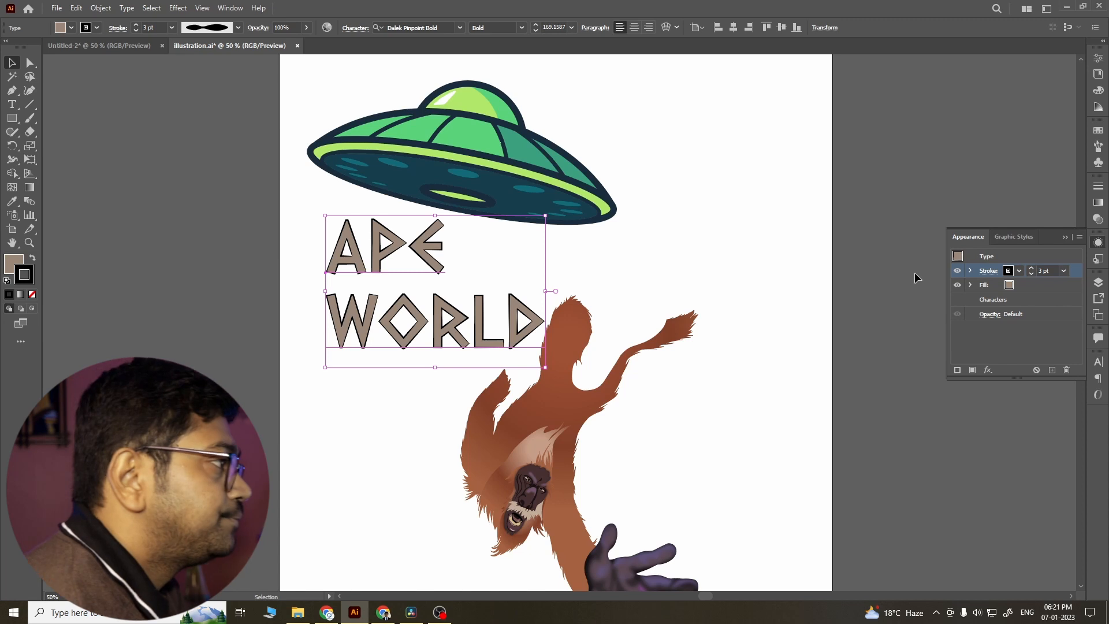
Step: Open the Effect Gallery for the APE WORLD text and close it with no filter chosen
{"action": "left_click", "coordinate": [981, 312]}
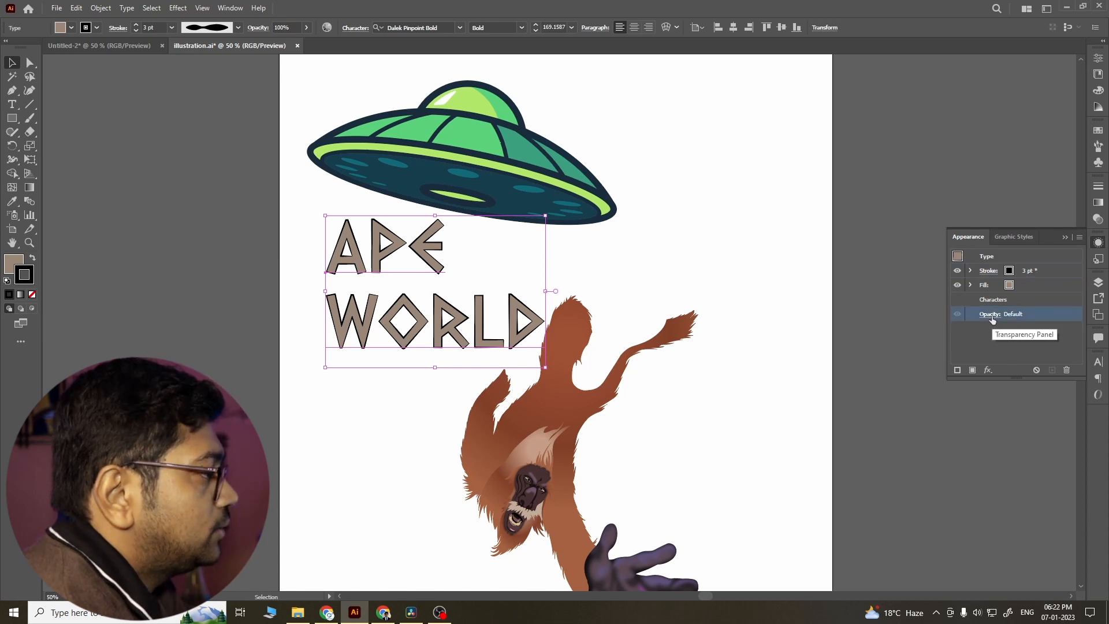
{"action": "left_click", "coordinate": [988, 369]}
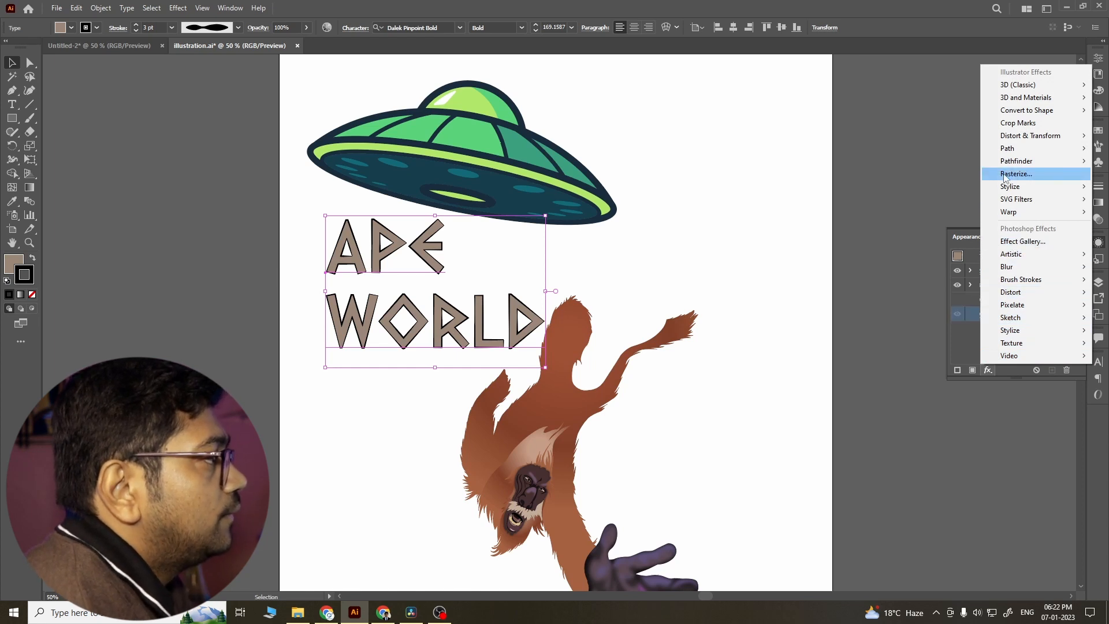
{"action": "left_click", "coordinate": [1013, 243]}
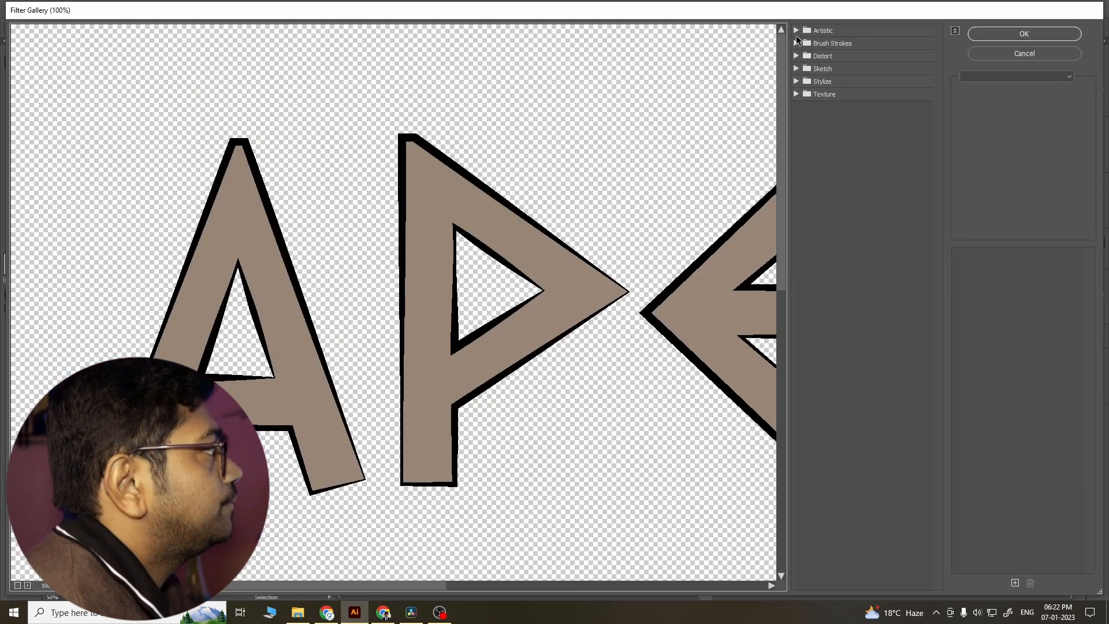
{"action": "left_click", "coordinate": [1000, 32]}
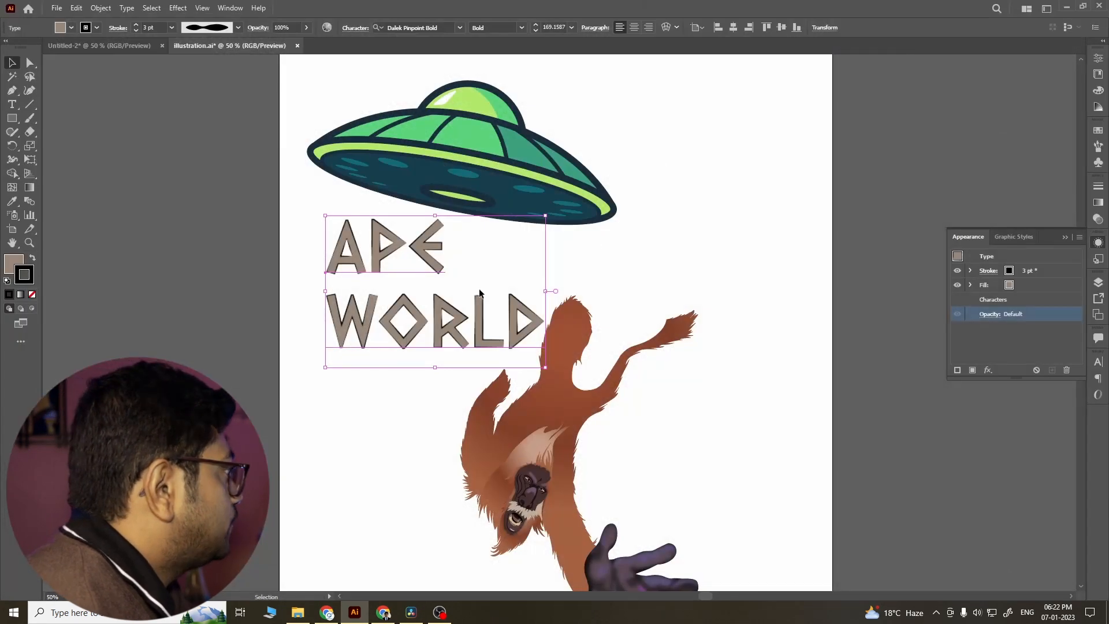
Step: Inspect the Colored Pencil effect on the APE WORLD text up close, and remove it from the text's appearance
{"action": "left_click", "coordinate": [291, 265]}
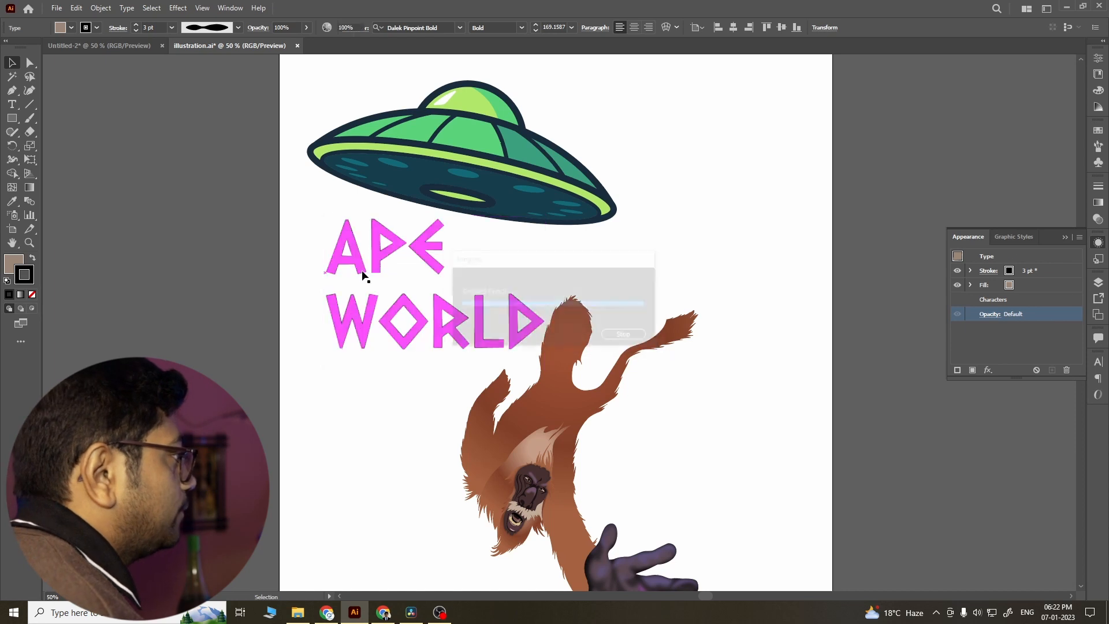
{"action": "scroll", "coordinate": [445, 258], "scroll_direction": "up", "scroll_amount": 4}
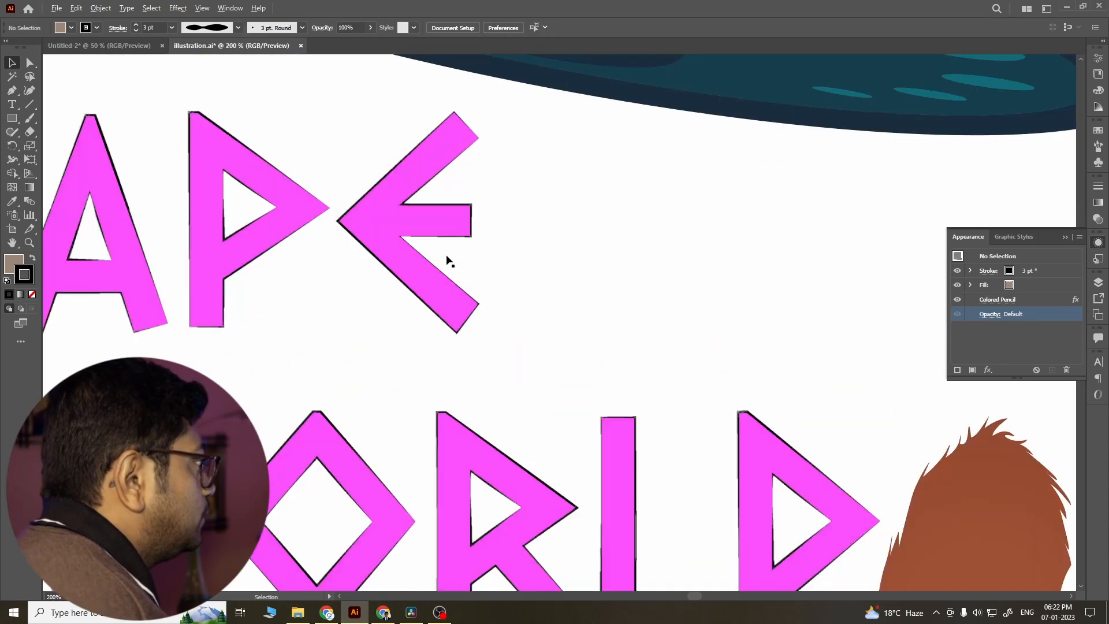
{"action": "scroll", "coordinate": [800, 259], "scroll_direction": "down", "scroll_amount": 2}
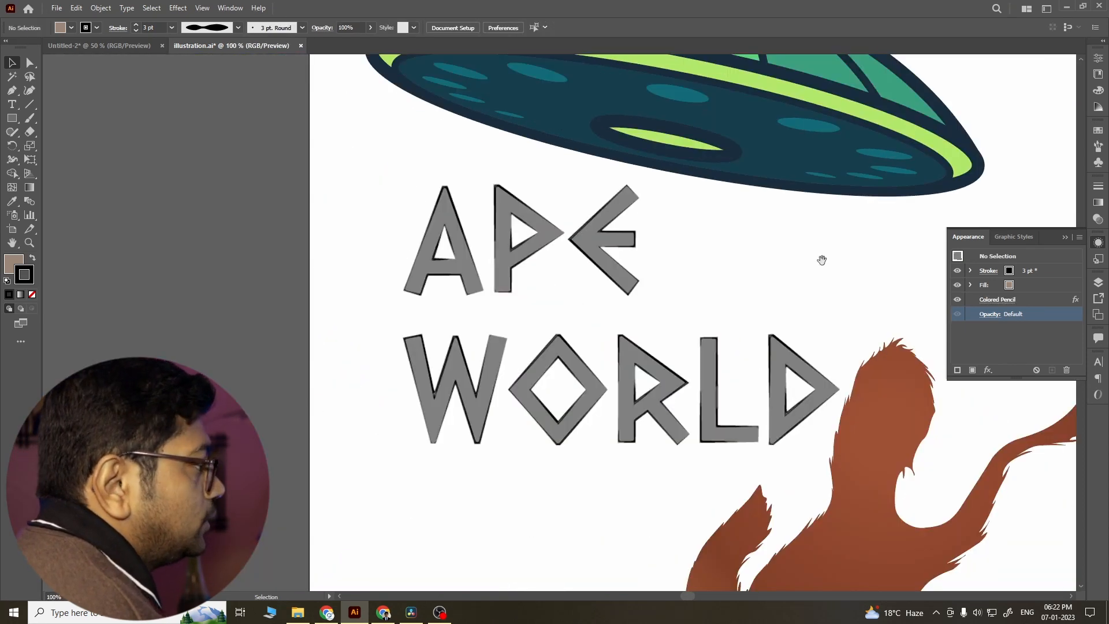
{"action": "left_click_drag", "start_coordinate": [822, 260], "coordinate": [696, 259]}
{"action": "left_click", "coordinate": [684, 358]}
{"action": "left_click", "coordinate": [1026, 315]}
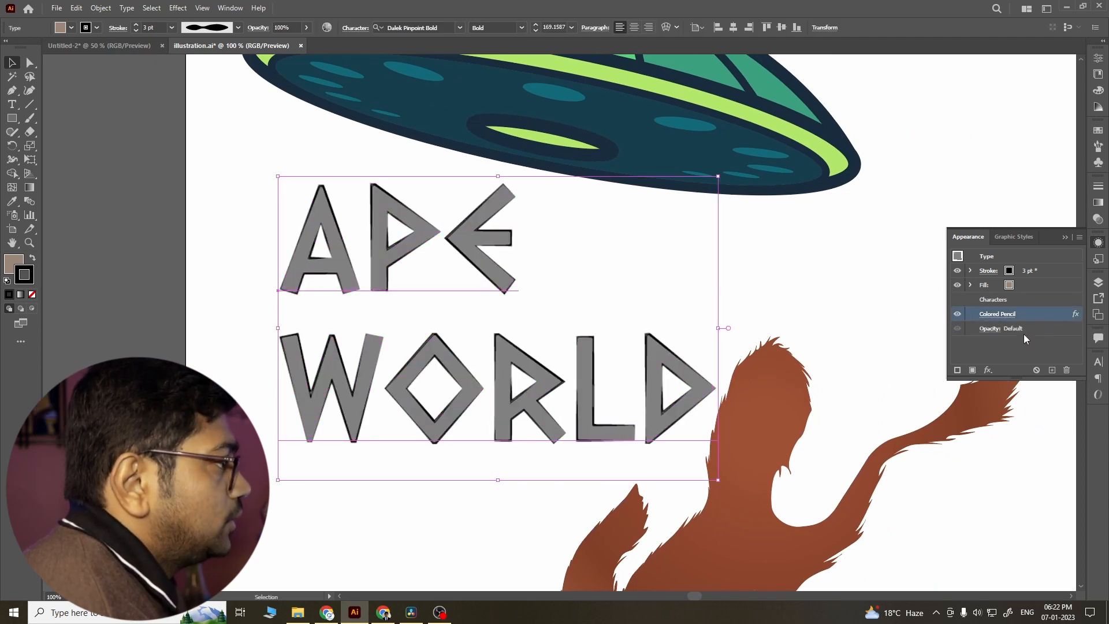
{"action": "left_click", "coordinate": [1067, 370]}
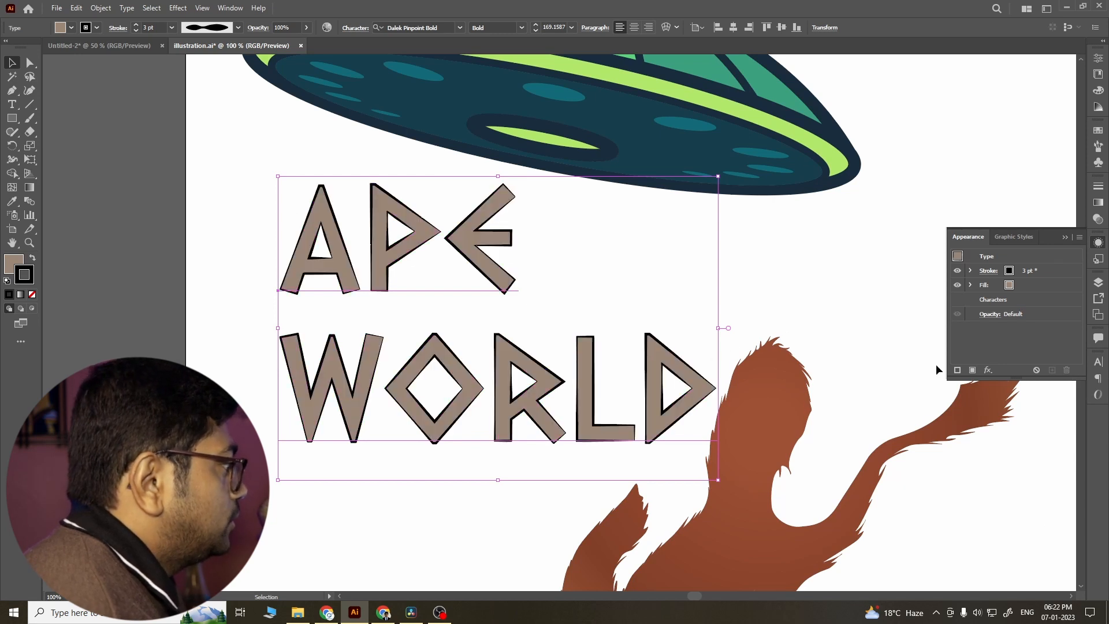
{"action": "left_click", "coordinate": [215, 253]}
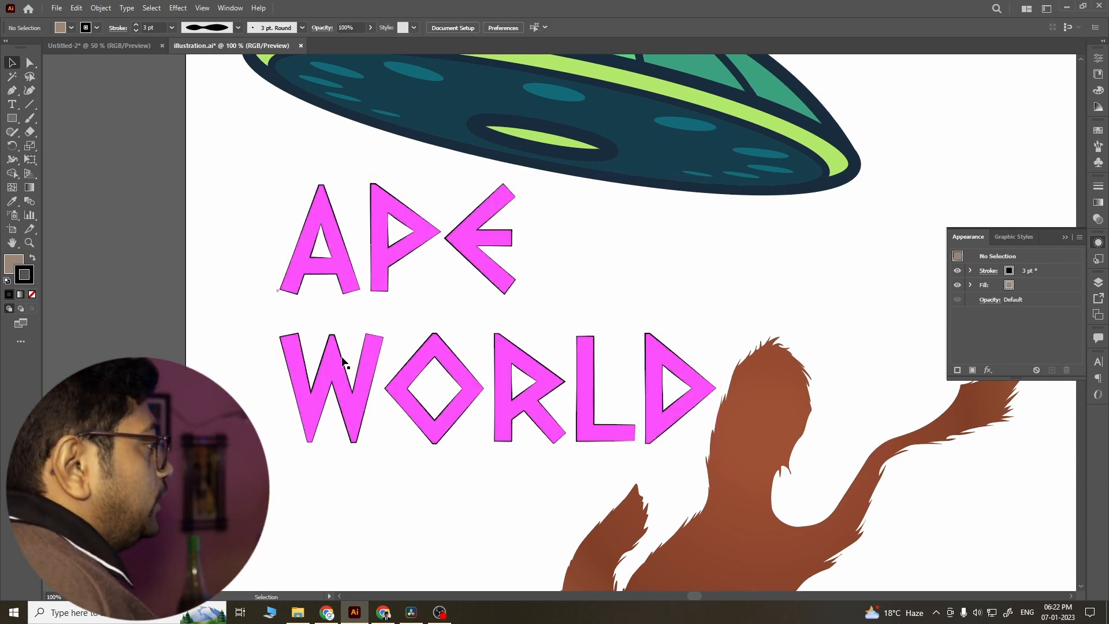
Step: Add a second stroke to the APE WORLD text's appearance and place it beneath the original double-bulge stroke
{"action": "scroll", "coordinate": [364, 366], "scroll_direction": "up", "scroll_amount": 4}
{"action": "scroll", "coordinate": [814, 174], "scroll_direction": "down", "scroll_amount": 2}
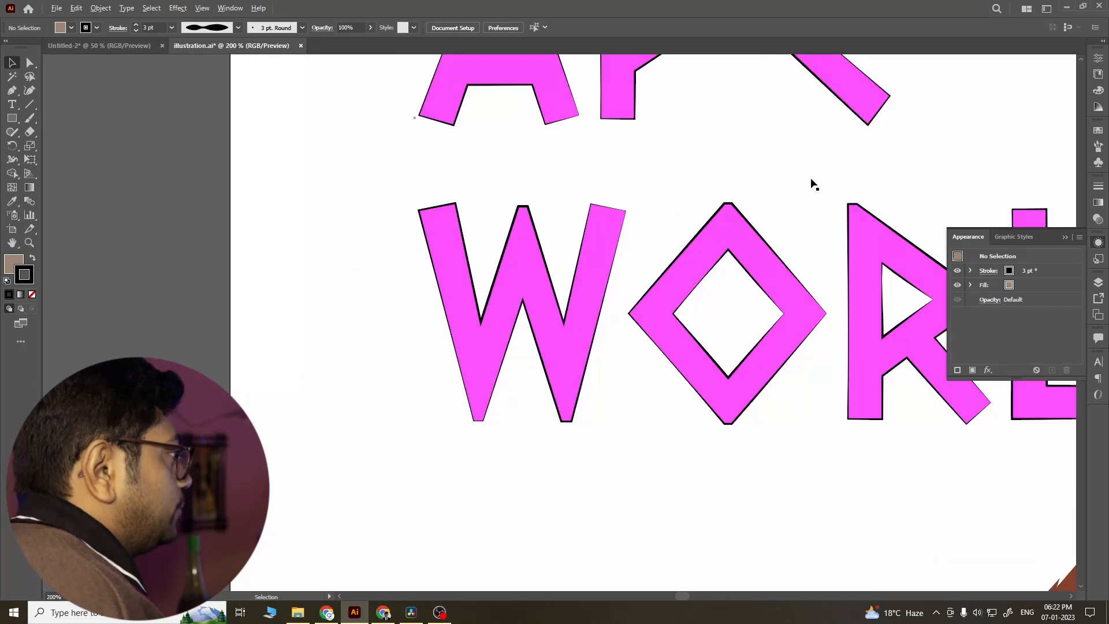
{"action": "scroll", "coordinate": [316, 292], "scroll_direction": "down", "scroll_amount": 1}
{"action": "scroll", "coordinate": [320, 291], "scroll_direction": "down", "scroll_amount": 2}
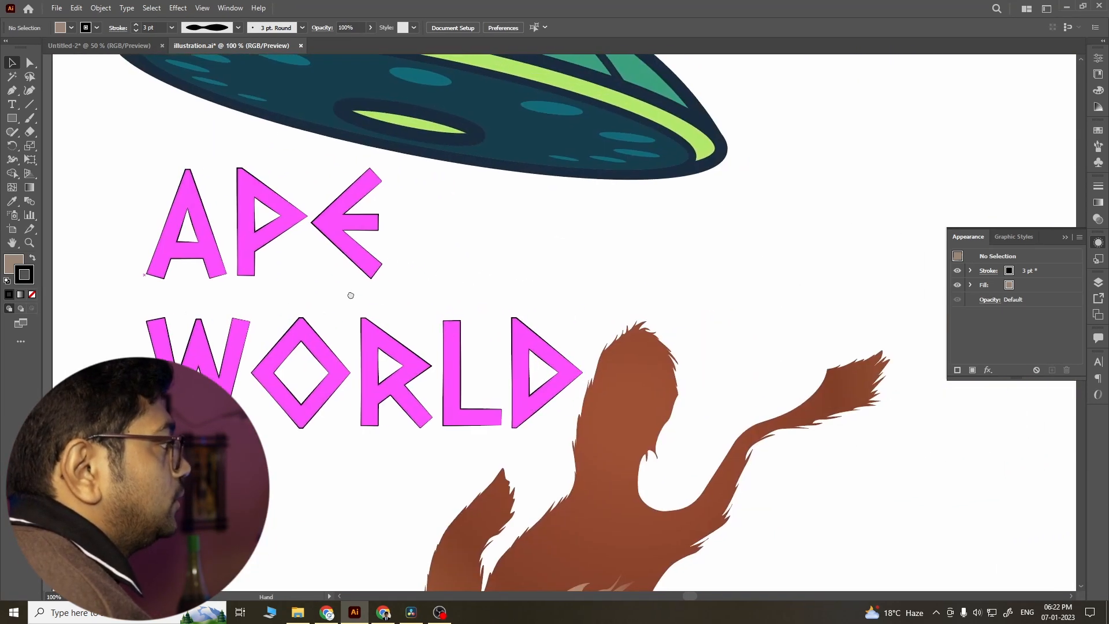
{"action": "scroll", "coordinate": [635, 264], "scroll_direction": "down", "scroll_amount": 1}
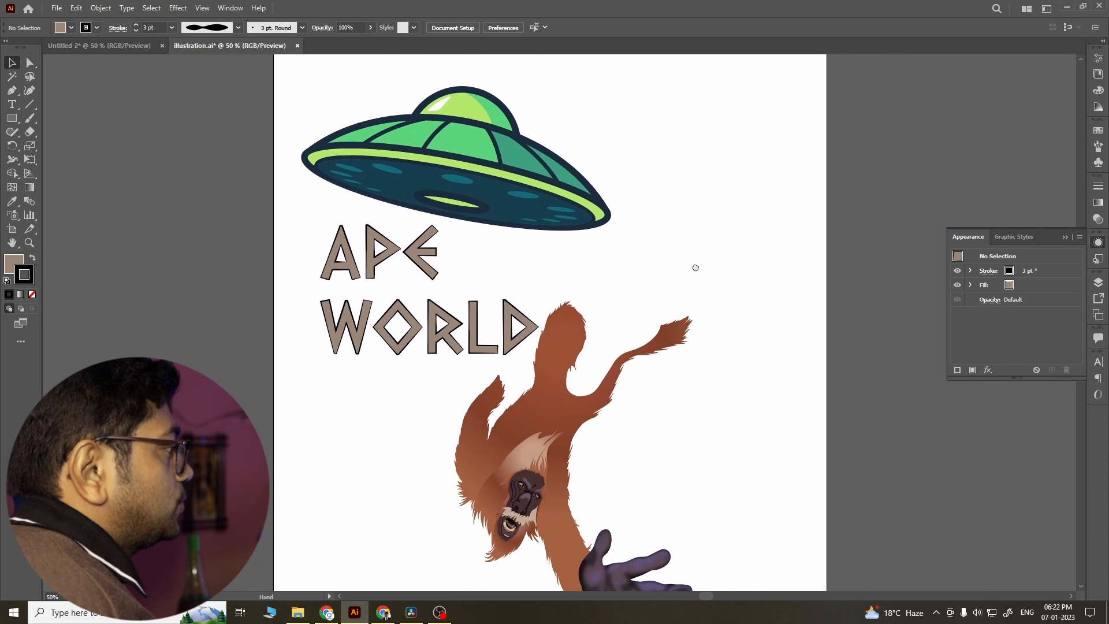
{"action": "left_click", "coordinate": [496, 346]}
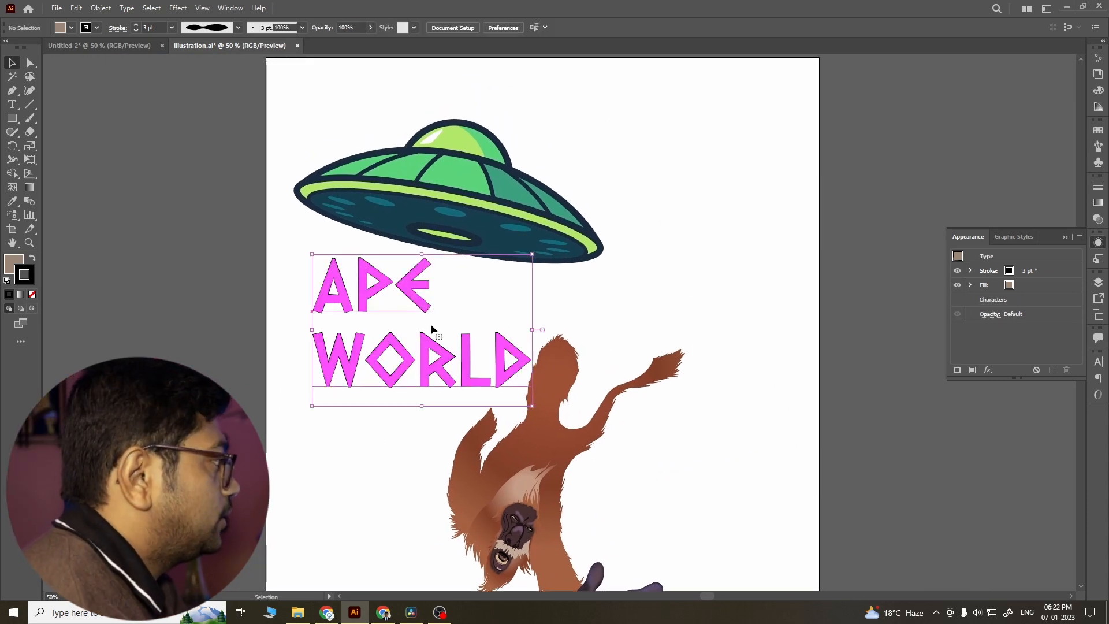
{"action": "left_click", "coordinate": [957, 370]}
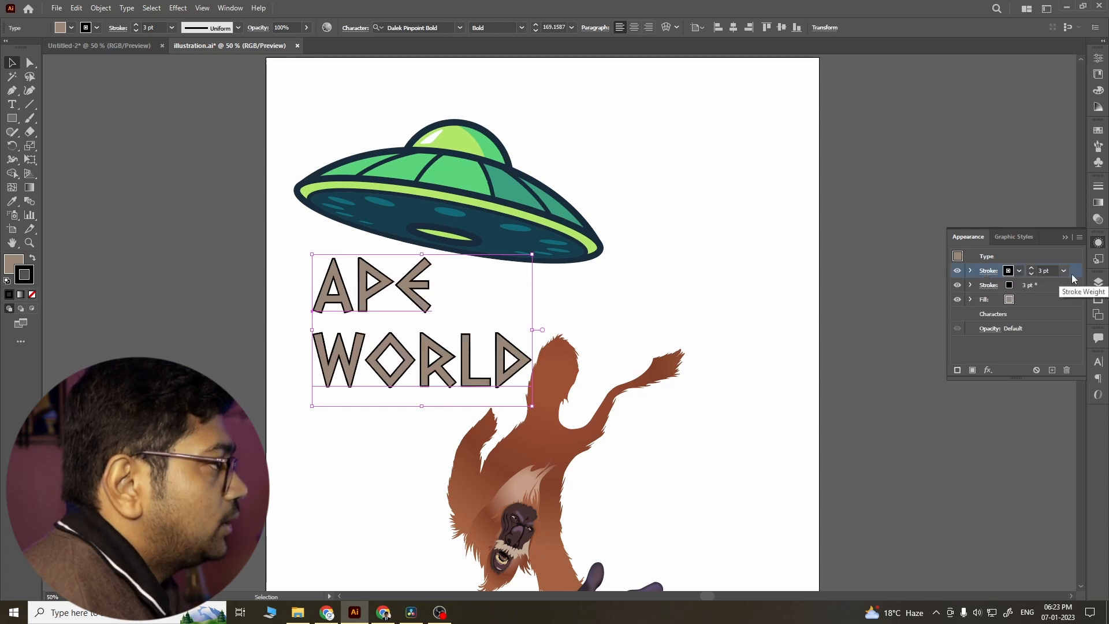
{"action": "left_click_drag", "start_coordinate": [1075, 271], "coordinate": [1073, 292]}
{"action": "left_click", "coordinate": [1021, 287]}
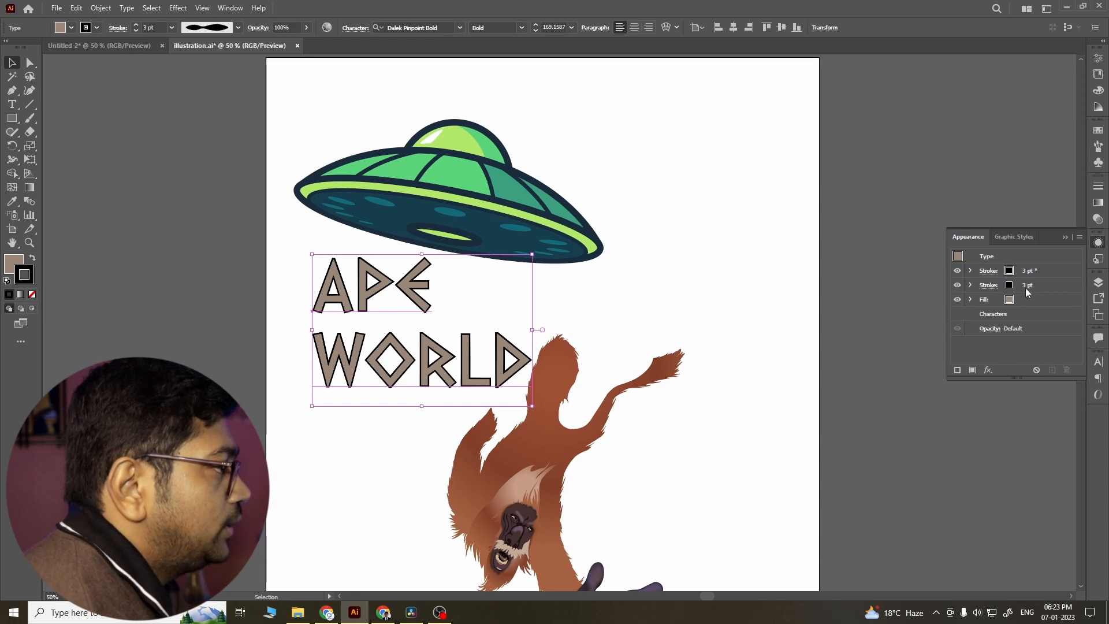
Step: Set the text's lower stroke to a weight of 8 pt and the RGB Yellow swatch
{"action": "left_click", "coordinate": [982, 289]}
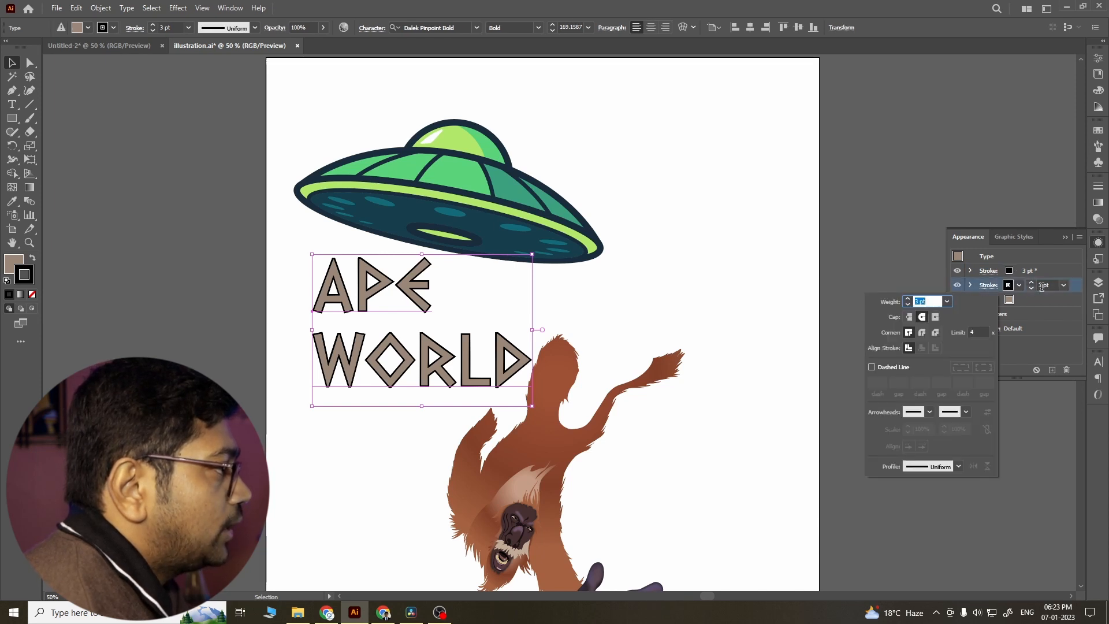
{"action": "left_click", "coordinate": [1063, 285]}
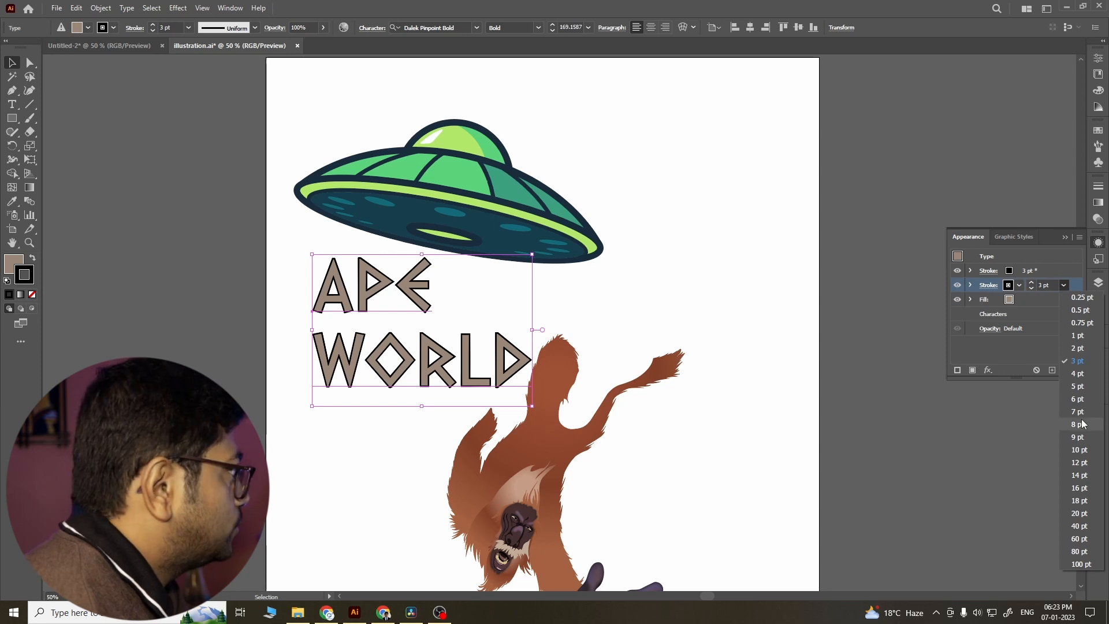
{"action": "left_click", "coordinate": [1079, 423]}
{"action": "left_click", "coordinate": [1008, 285]}
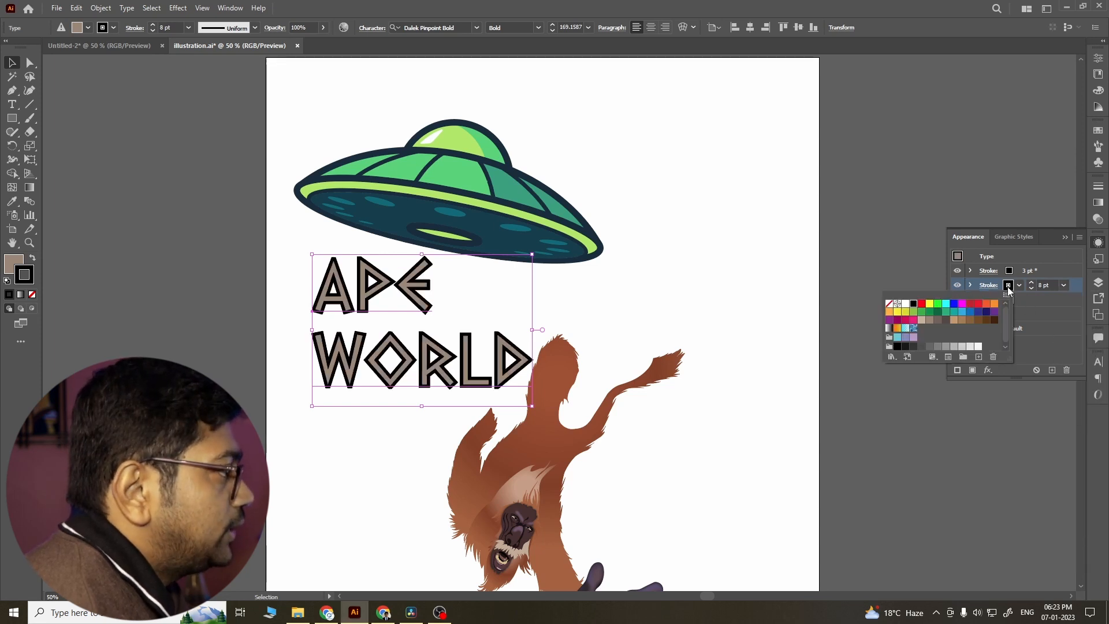
{"action": "left_click", "coordinate": [930, 305]}
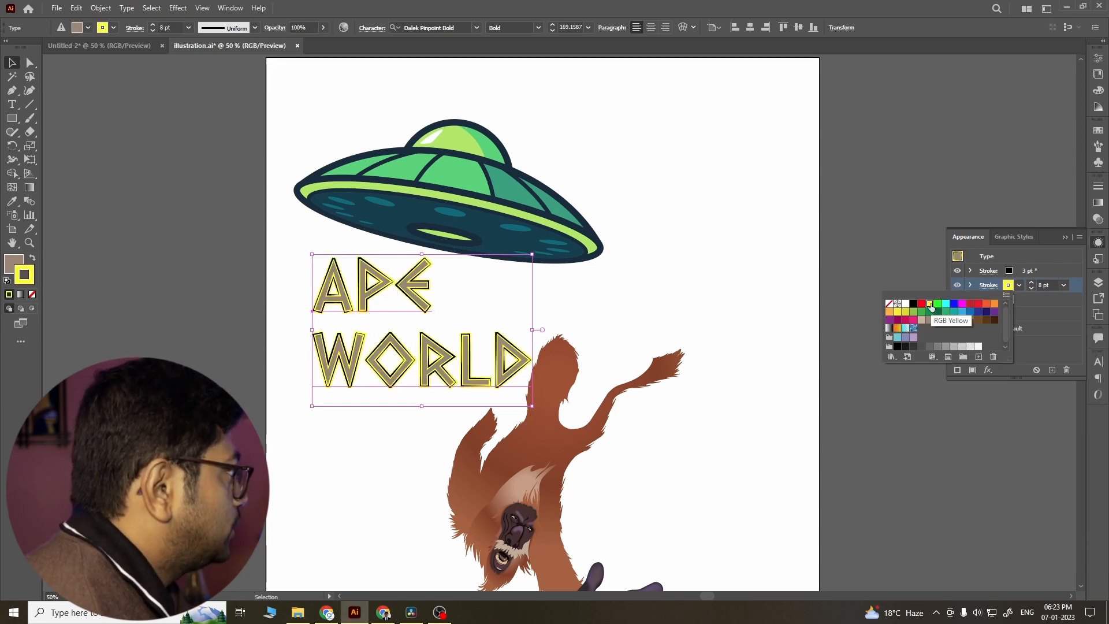
{"action": "left_click", "coordinate": [723, 255]}
{"action": "left_click", "coordinate": [722, 255]}
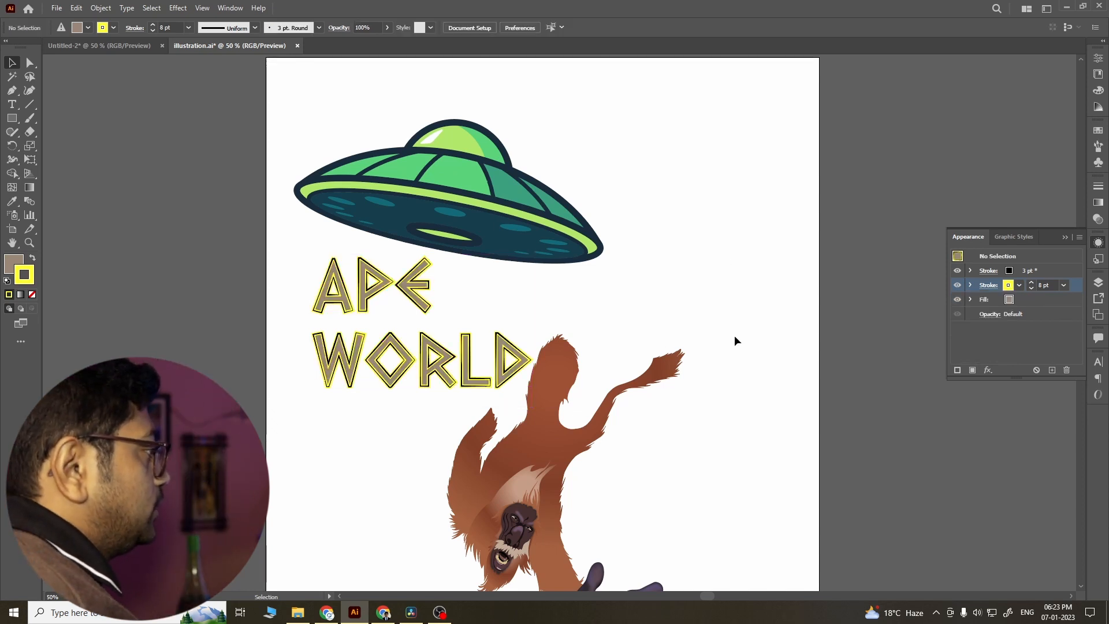
Step: Examine the double-stroked letters up close and test the live text by selecting ORLD for editing without changing it
{"action": "scroll", "coordinate": [622, 334], "scroll_direction": "up", "scroll_amount": 3}
{"action": "left_click_drag", "start_coordinate": [425, 295], "coordinate": [777, 300]}
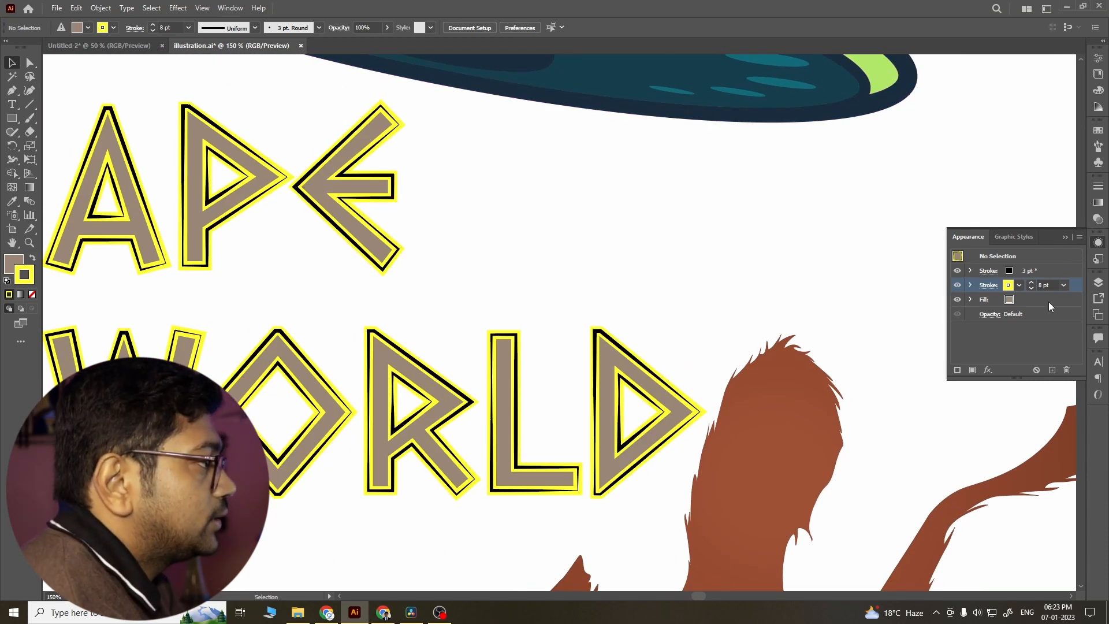
{"action": "double_click", "coordinate": [512, 362]}
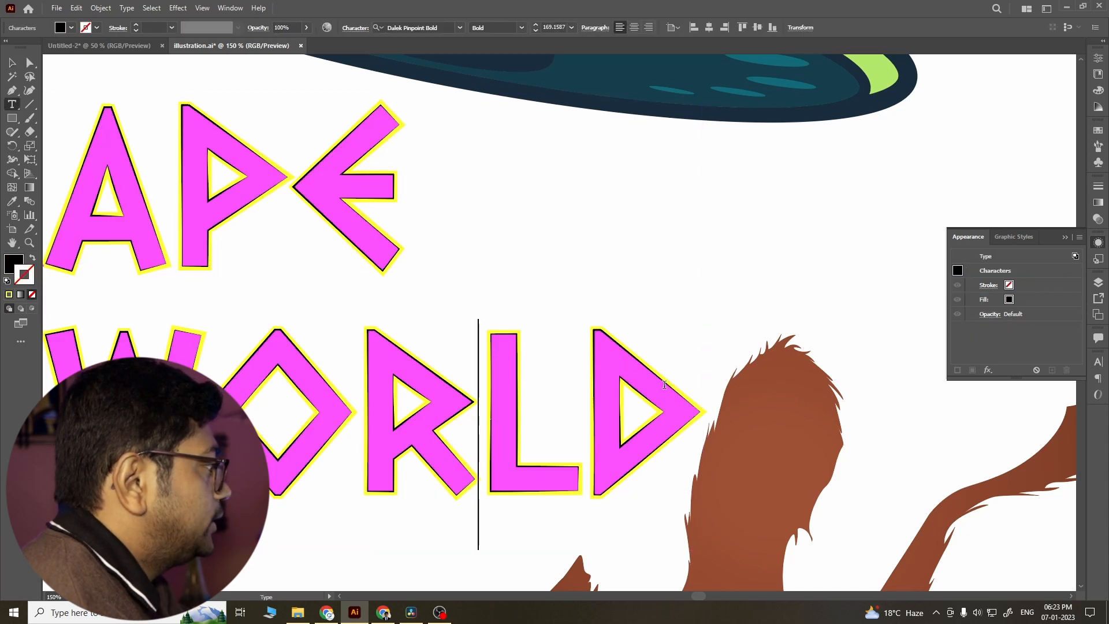
{"action": "left_click_drag", "start_coordinate": [669, 385], "coordinate": [253, 360]}
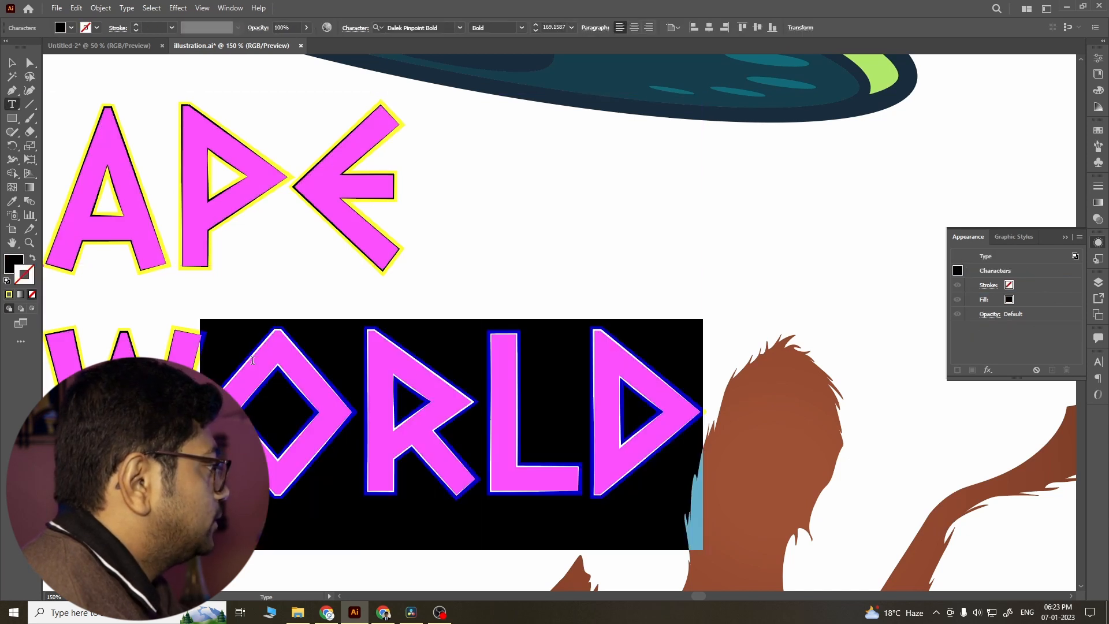
{"action": "left_click", "coordinate": [5, 67]}
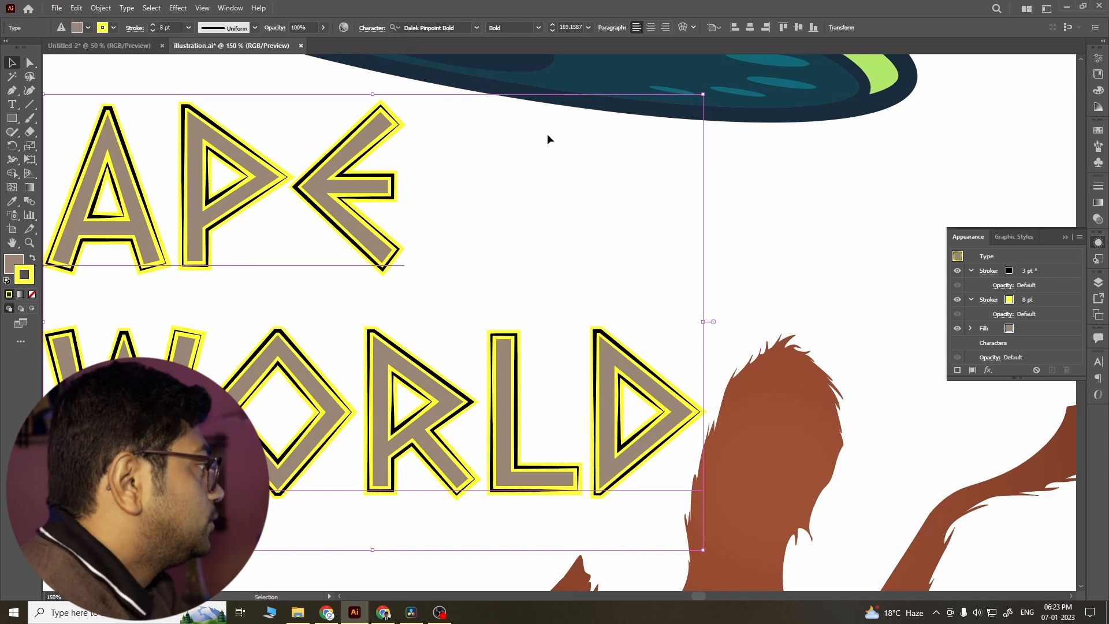
{"action": "left_click", "coordinate": [627, 254]}
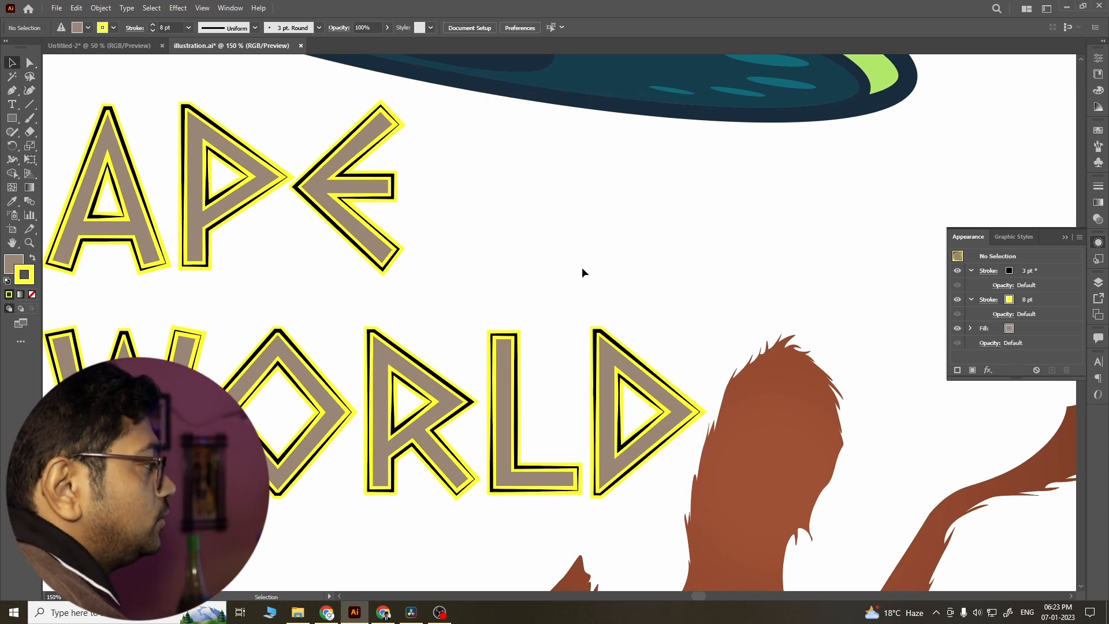
{"action": "scroll", "coordinate": [582, 268], "scroll_direction": "down", "scroll_amount": 2}
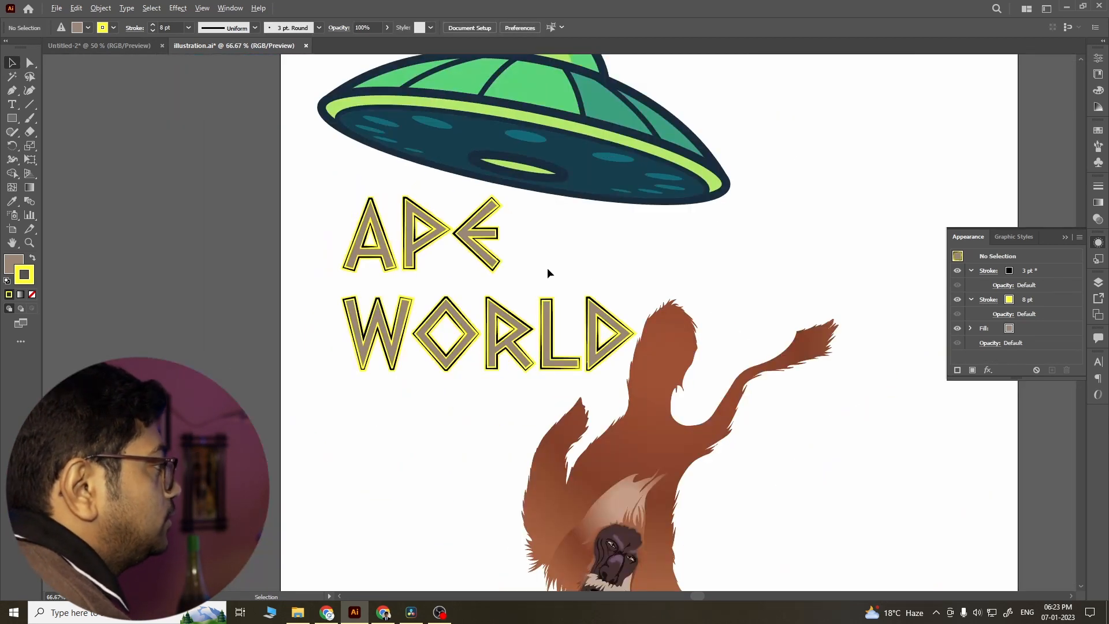
Step: Duplicate the APE WORLD text beside the UFO and delete both added strokes and the fill from the copy's appearance
{"action": "left_click", "coordinate": [453, 321]}
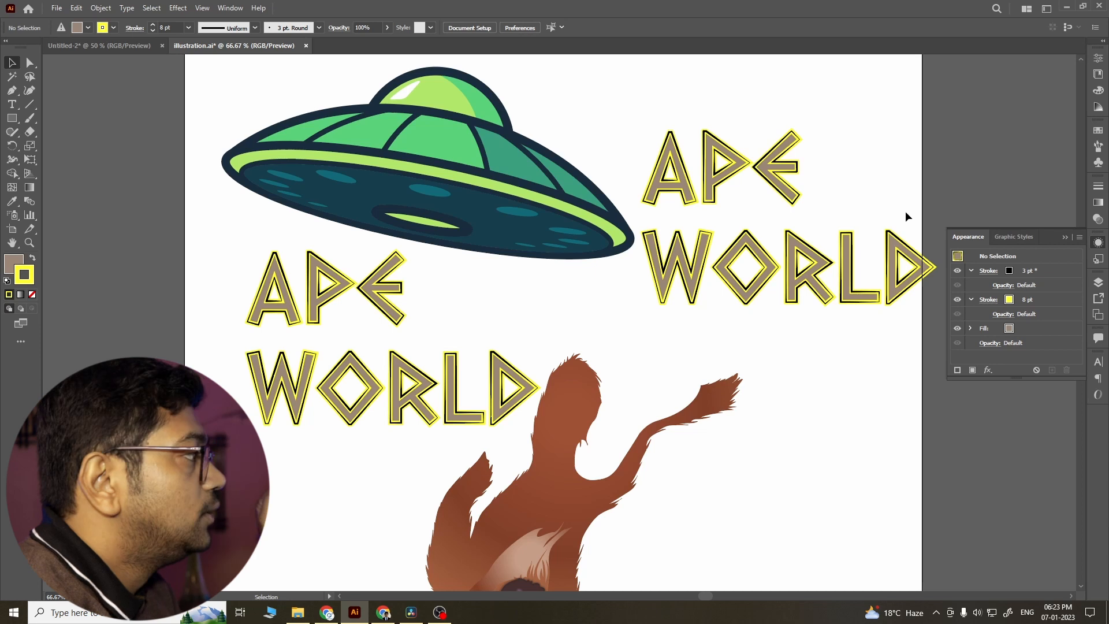
{"action": "left_click", "coordinate": [734, 243]}
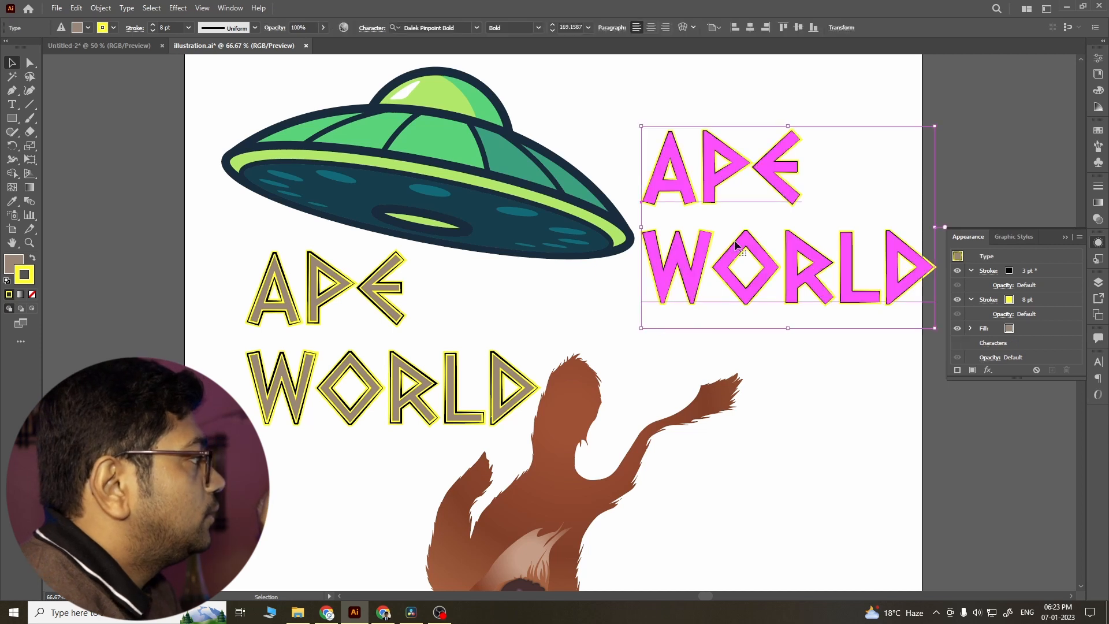
{"action": "left_click", "coordinate": [1046, 270]}
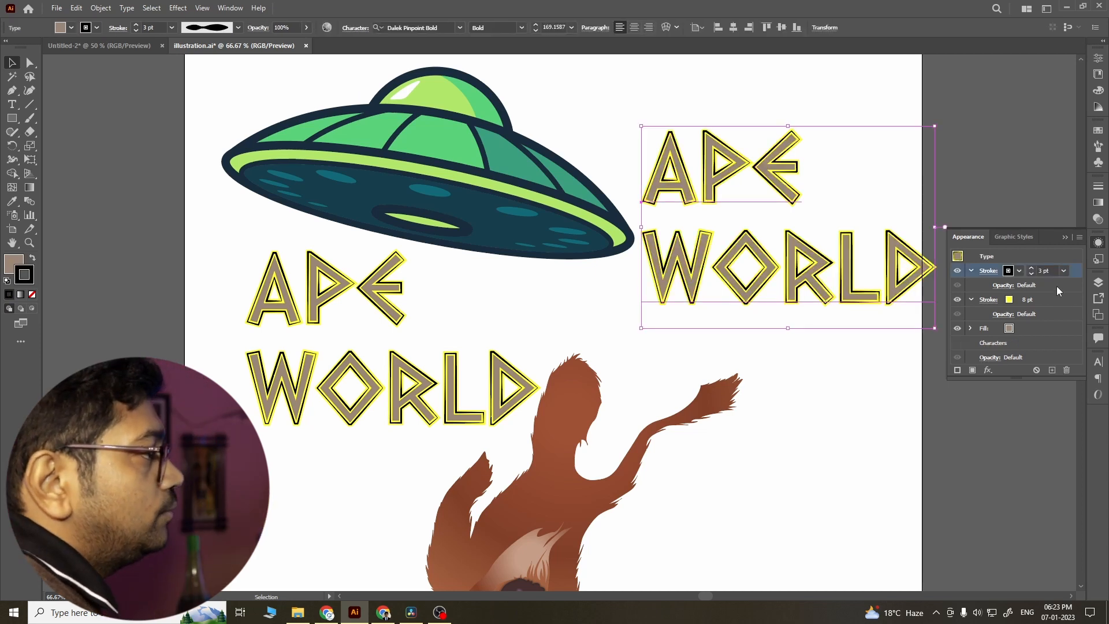
{"action": "left_click", "coordinate": [1055, 327], "text": "shift"}
{"action": "left_click", "coordinate": [1067, 370]}
{"action": "left_click", "coordinate": [860, 213]}
{"action": "left_click", "coordinate": [812, 267]}
{"action": "left_click_drag", "start_coordinate": [809, 264], "coordinate": [806, 290]}
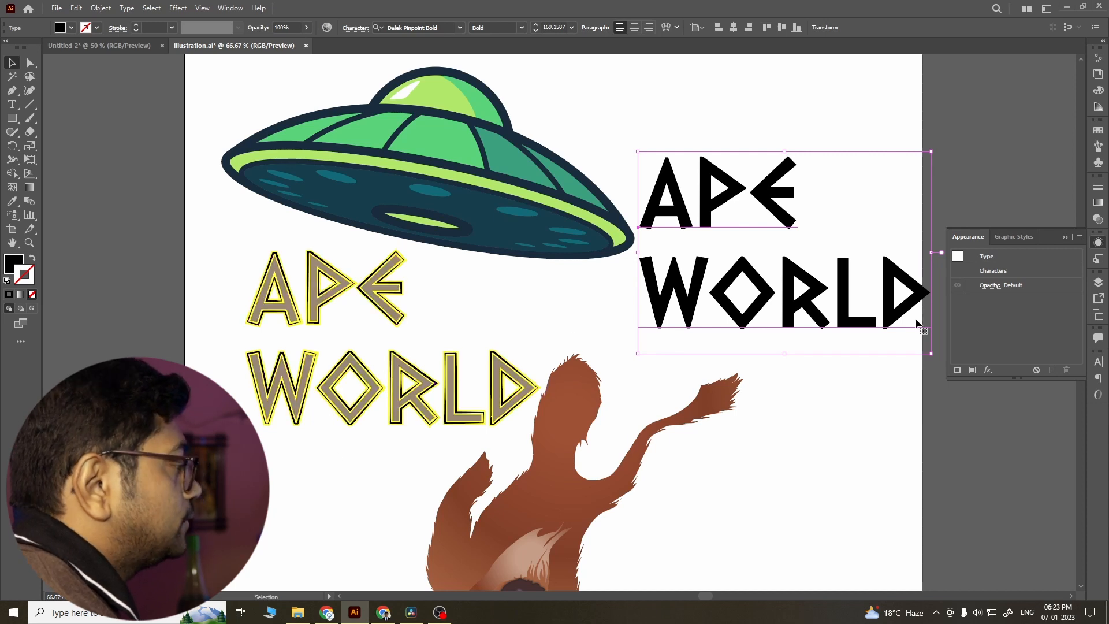
Step: Give the plain black APE WORLD copy beside the UFO a 4 pt yellow stroke
{"action": "key", "text": "a"}
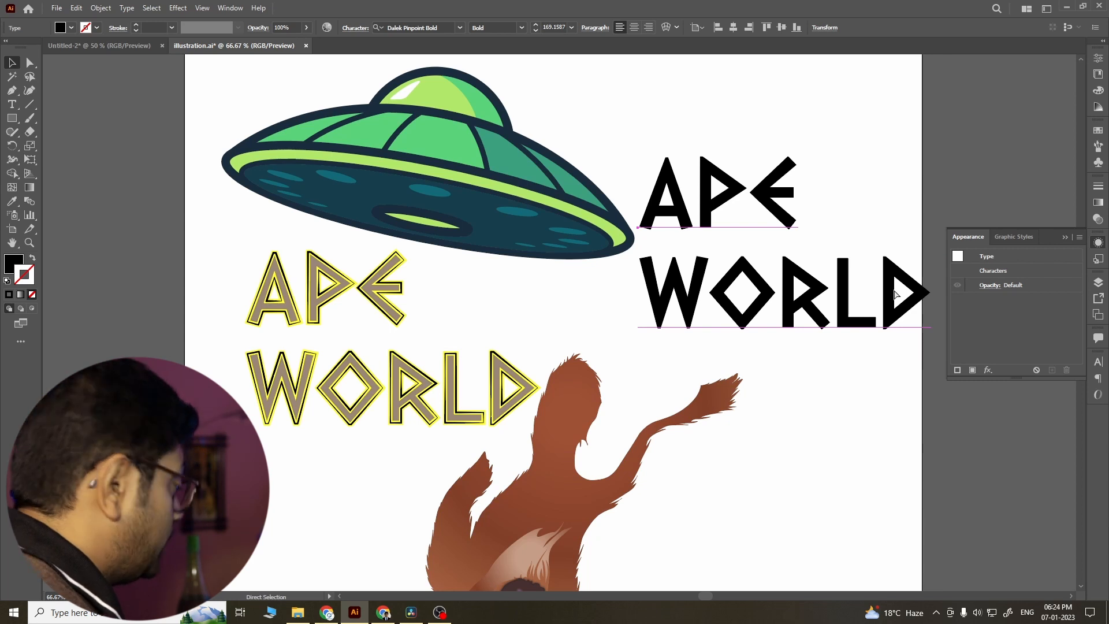
{"action": "left_click", "coordinate": [893, 294]}
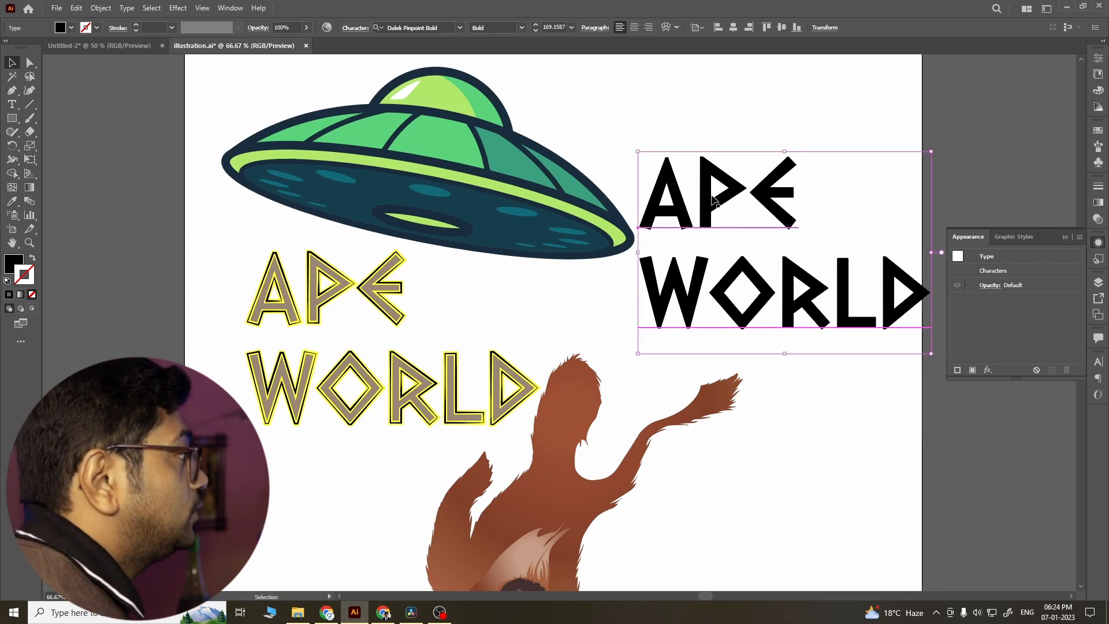
{"action": "left_click", "coordinate": [172, 27]}
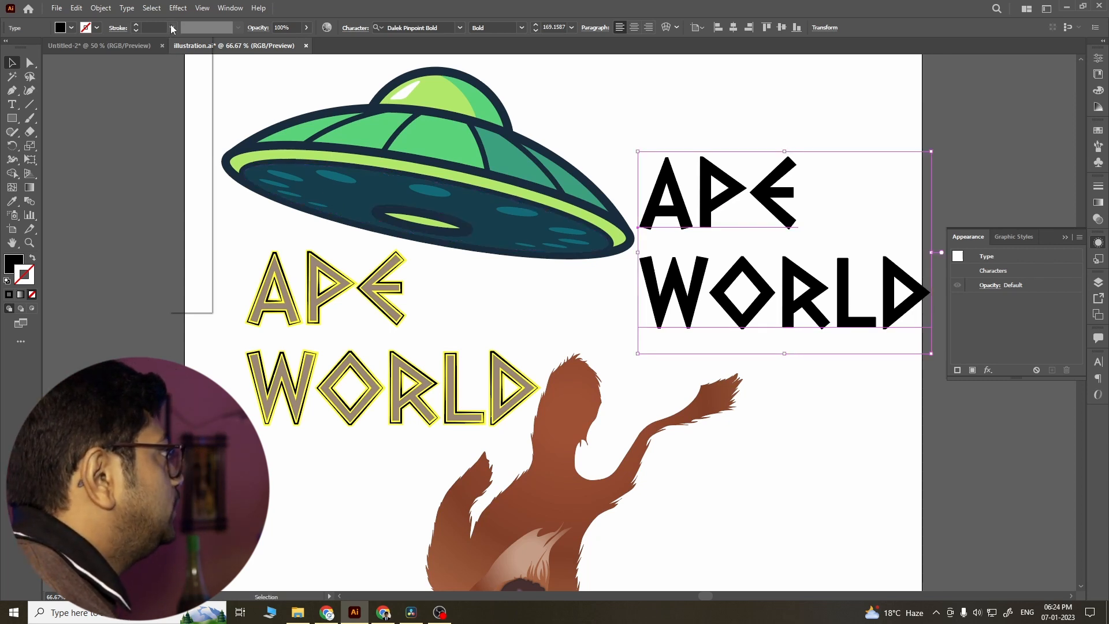
{"action": "left_click", "coordinate": [186, 119]}
{"action": "left_click", "coordinate": [96, 28]}
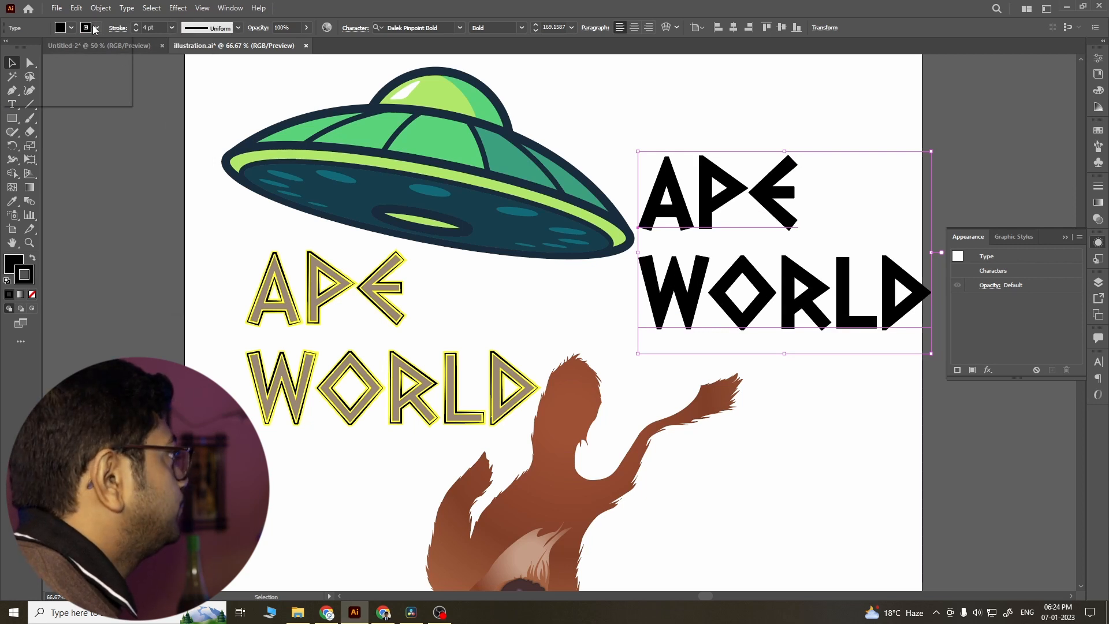
{"action": "left_click", "coordinate": [49, 47]}
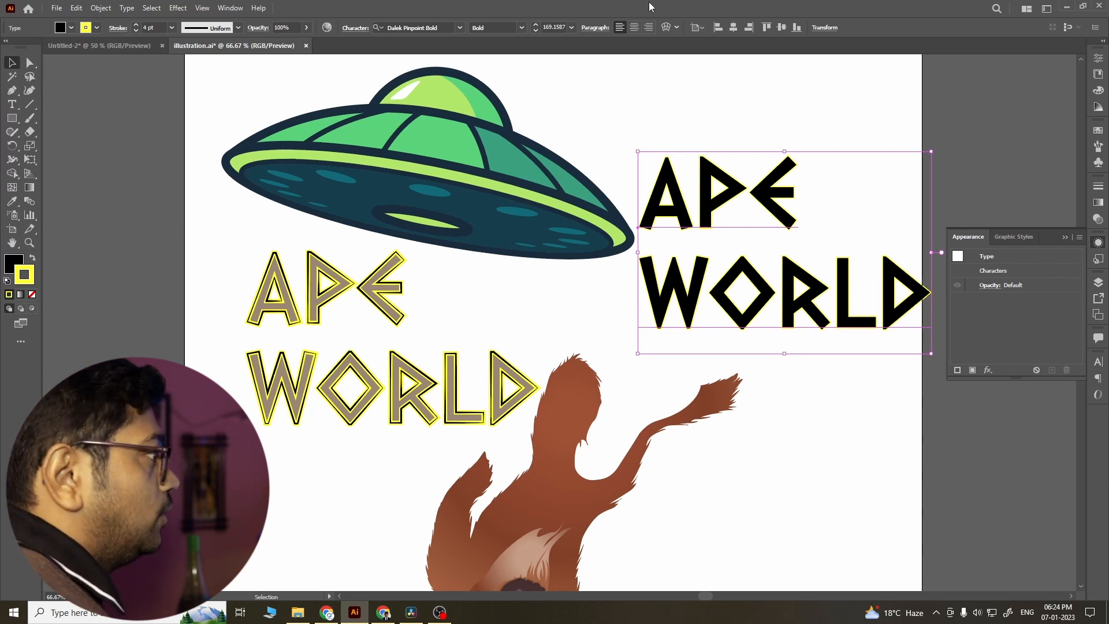
Step: Build a black outline outside the copy's yellow stroke, using a stroke weight of 6 pt and then 9 pt
{"action": "left_click", "coordinate": [171, 28]}
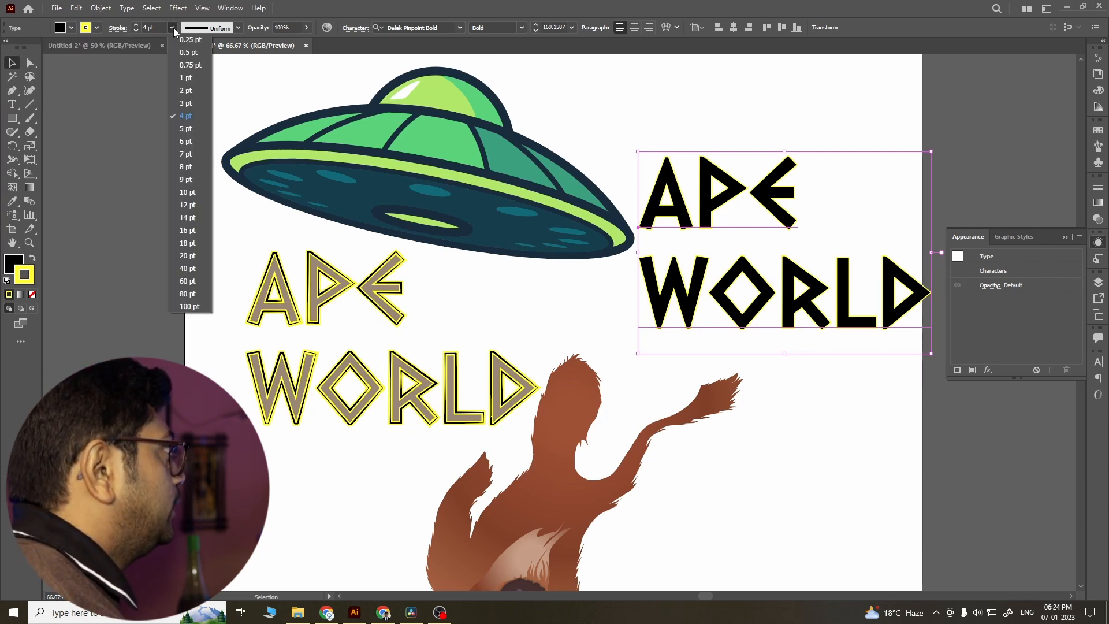
{"action": "left_click", "coordinate": [185, 141]}
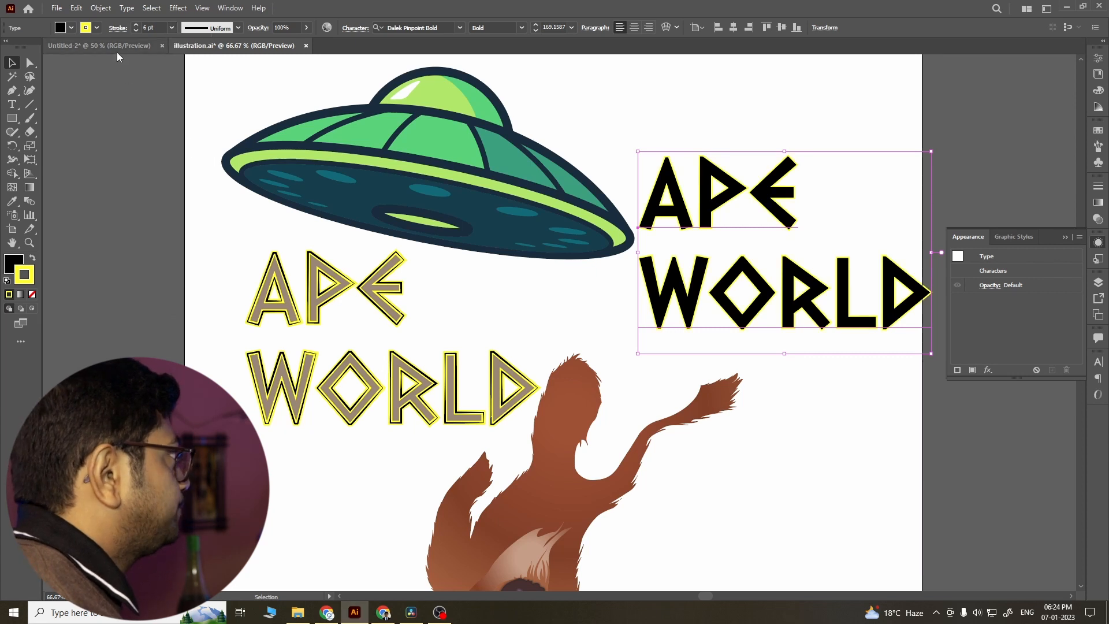
{"action": "left_click", "coordinate": [97, 28]}
{"action": "left_click", "coordinate": [32, 48]}
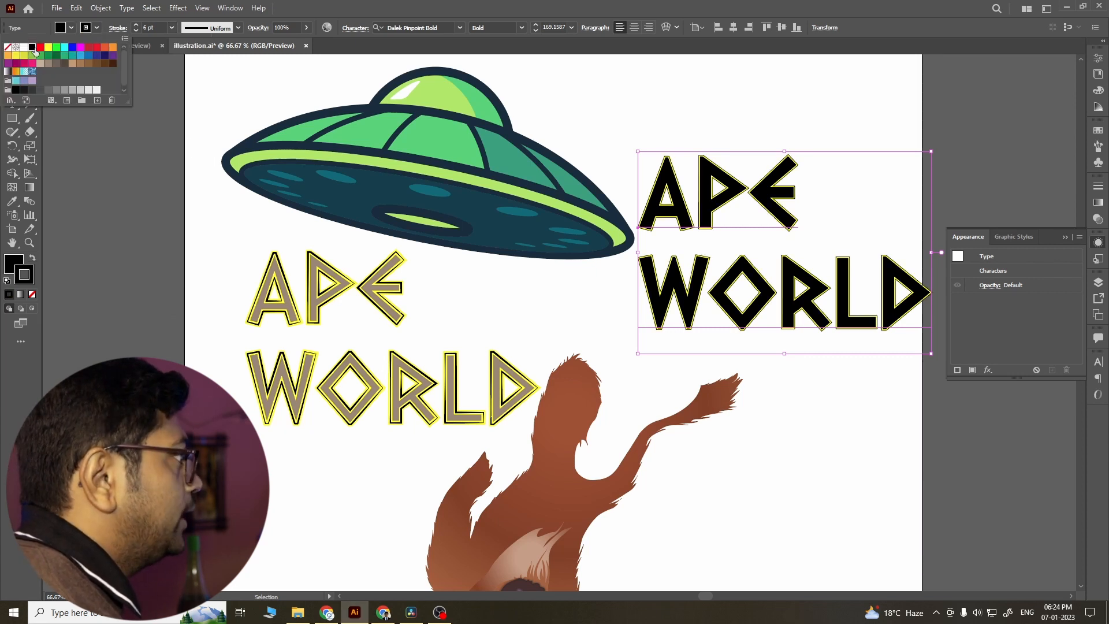
{"action": "left_click", "coordinate": [178, 29]}
{"action": "left_click", "coordinate": [171, 28]}
{"action": "left_click", "coordinate": [186, 179]}
{"action": "left_click", "coordinate": [696, 129]}
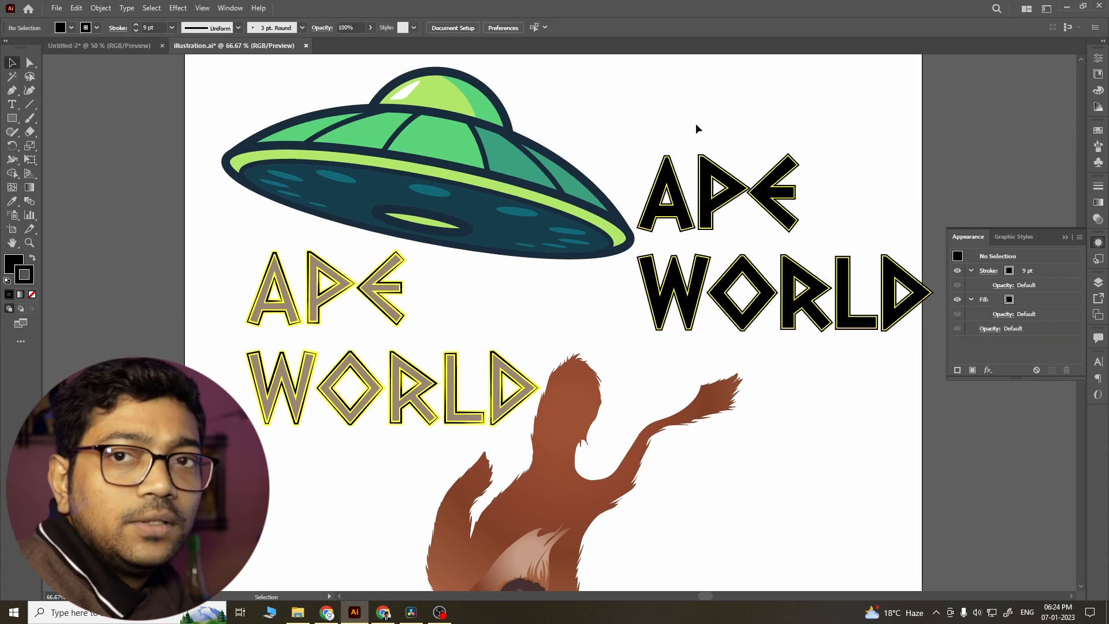
Step: Delete the black-outlined APE WORLD duplicate beside the UFO
{"action": "left_click_drag", "start_coordinate": [208, 281], "coordinate": [442, 413]}
{"action": "left_click_drag", "start_coordinate": [846, 130], "coordinate": [751, 255]}
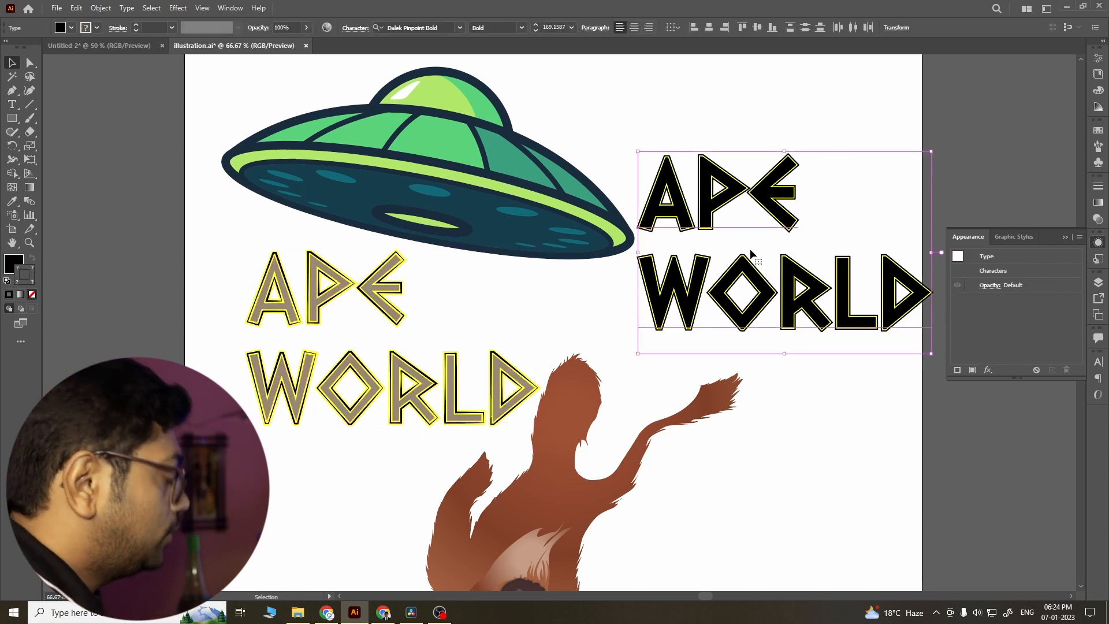
{"action": "key", "text": "Delete"}
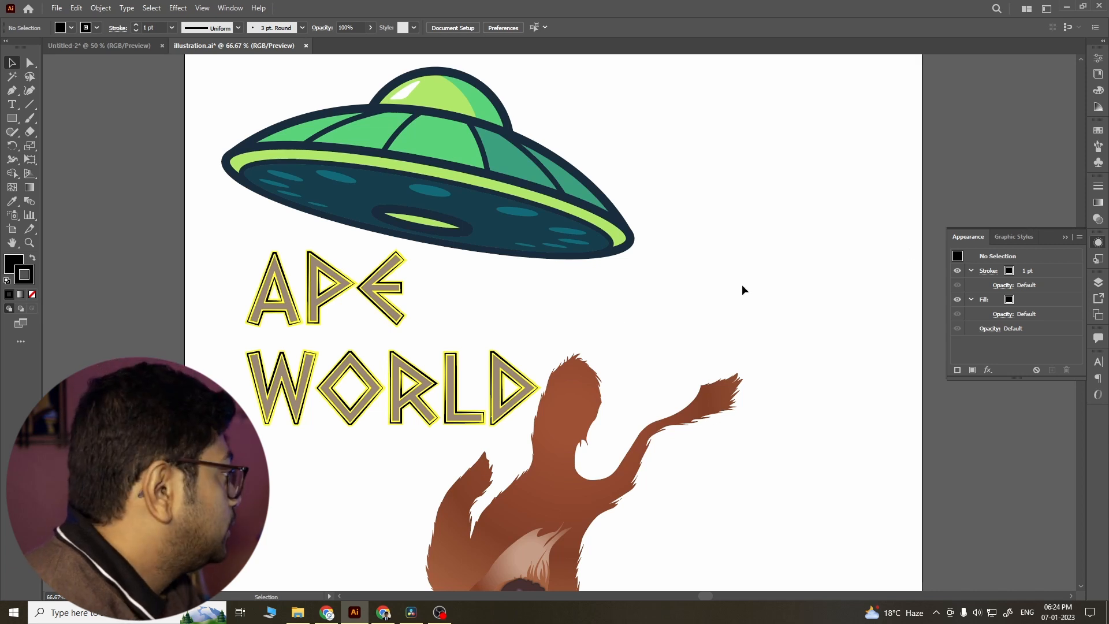
{"action": "left_click", "coordinate": [271, 318]}
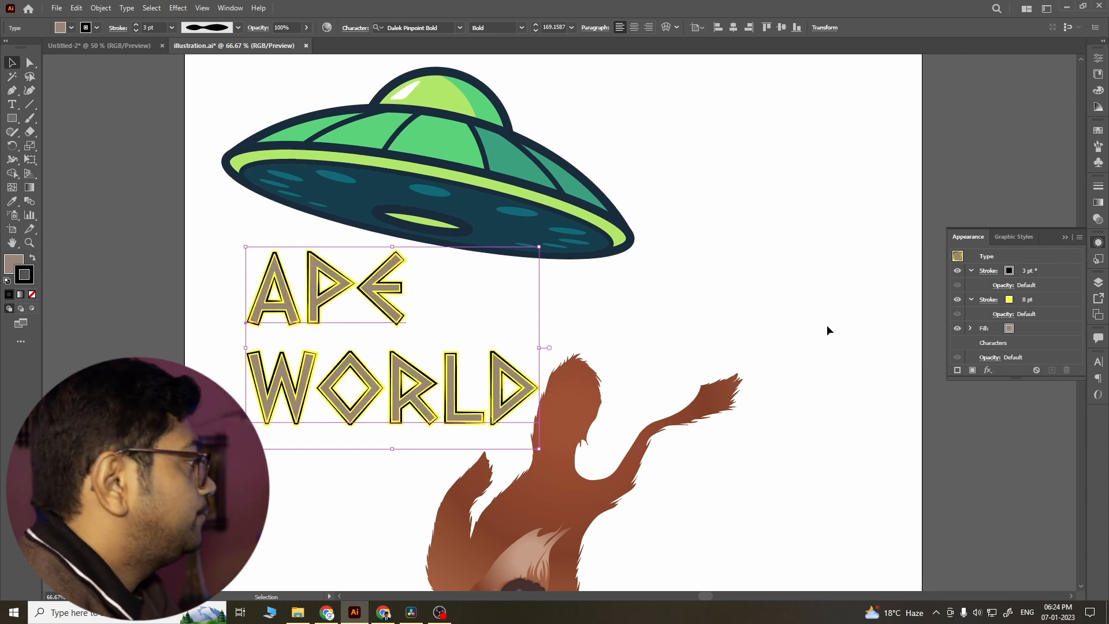
{"action": "left_click", "coordinate": [674, 261]}
{"action": "left_click_drag", "start_coordinate": [695, 240], "coordinate": [635, 269]}
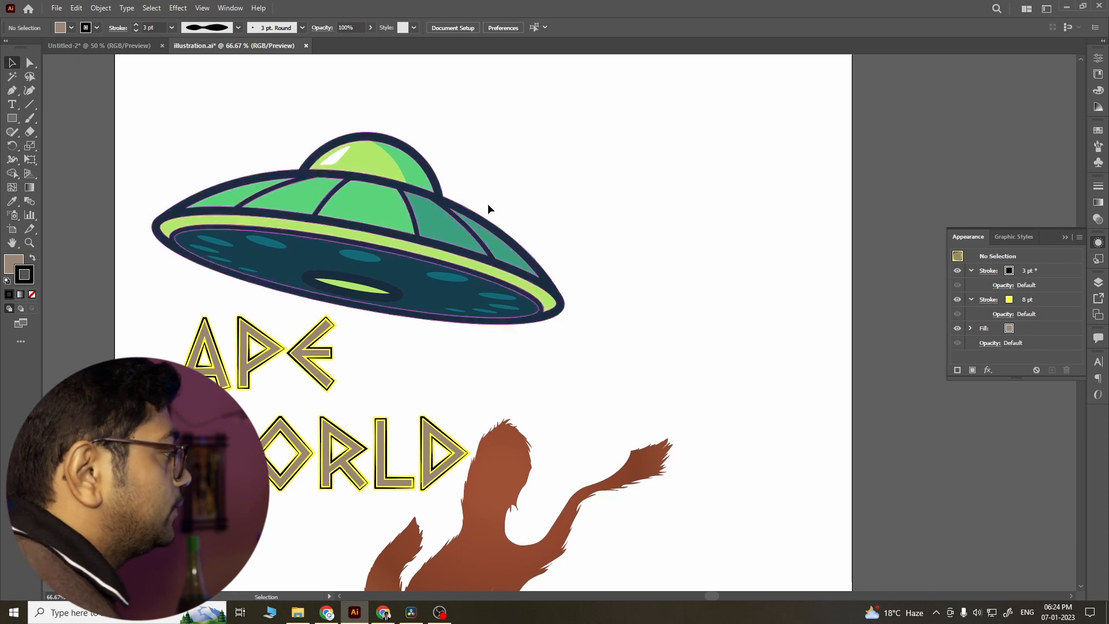